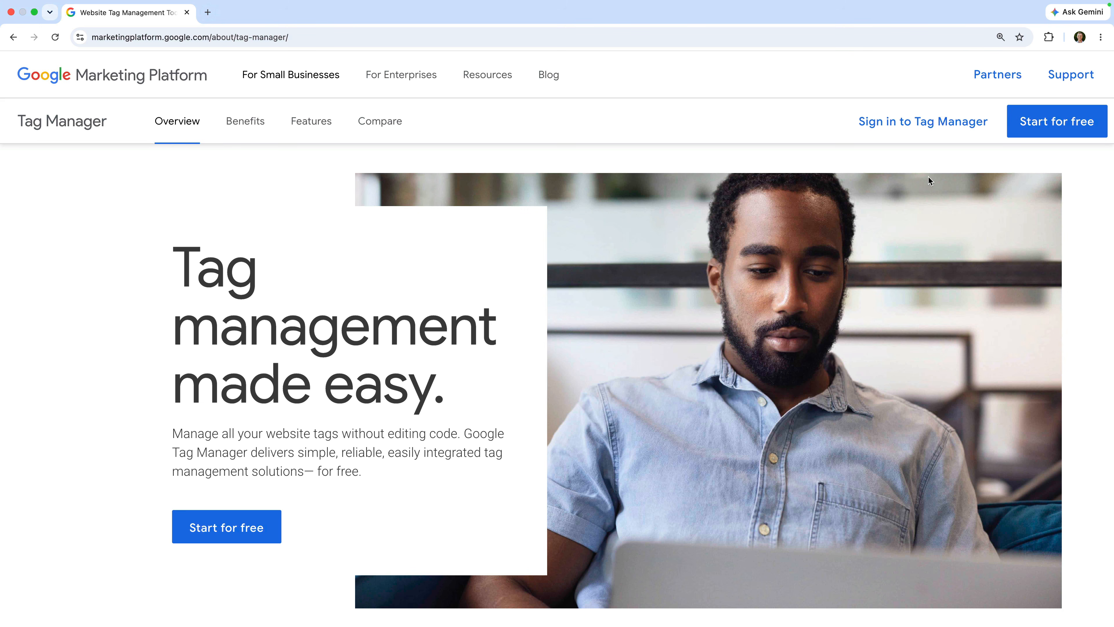
# Start a new Tag Manager account named Loves Data and set its country to Australia
pyautogui.click(1053, 127)
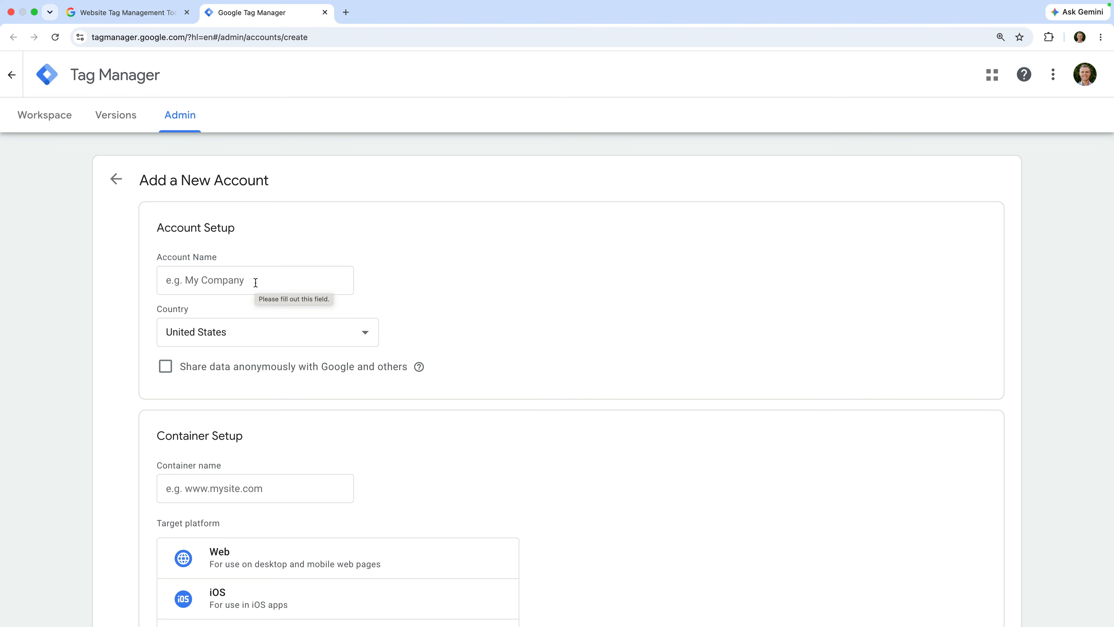
pyautogui.click(255, 282)
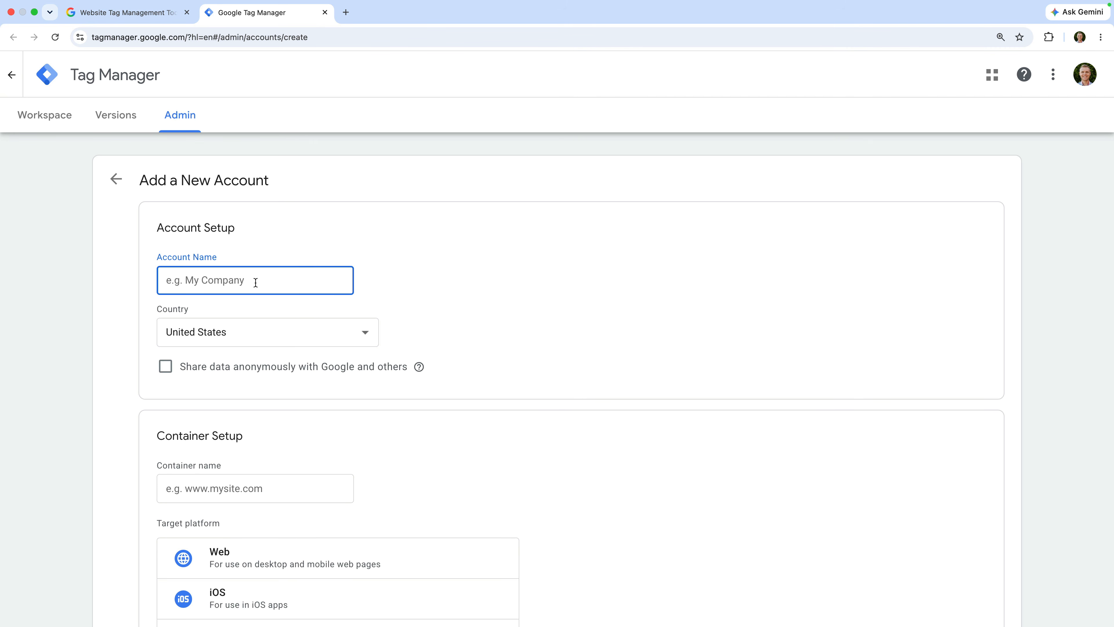
pyautogui.write('Loves Data')
pyautogui.click(278, 329)
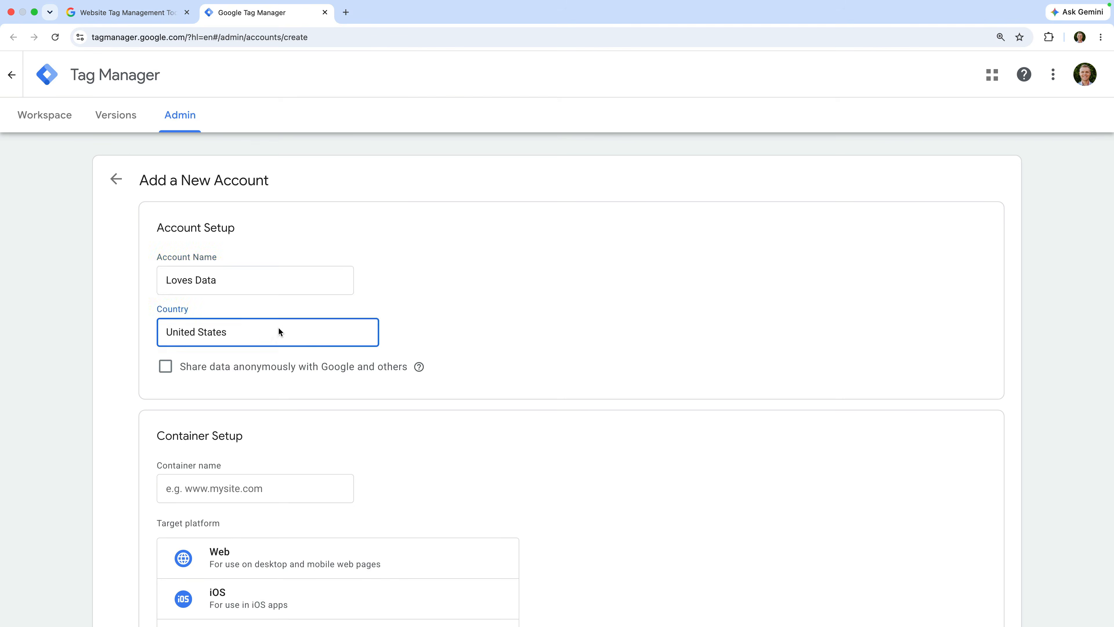
pyautogui.write('aus')
pyautogui.press('Return')
# Name the container Loves Data Website and choose Web as its target platform
pyautogui.scroll(-5, 231, 366)
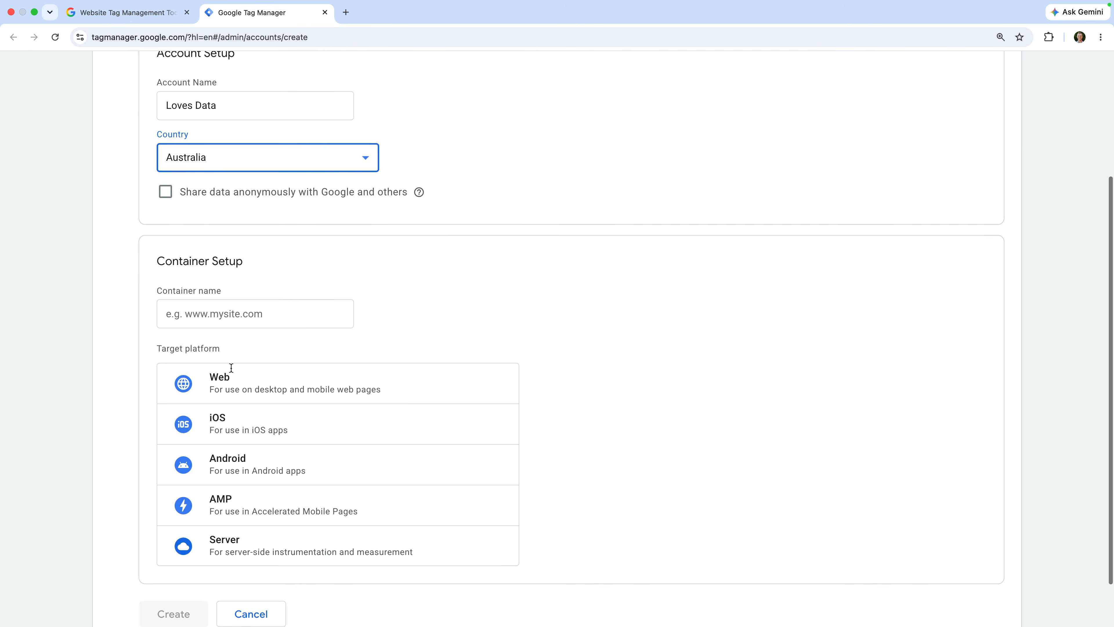
pyautogui.scroll(-1, 232, 368)
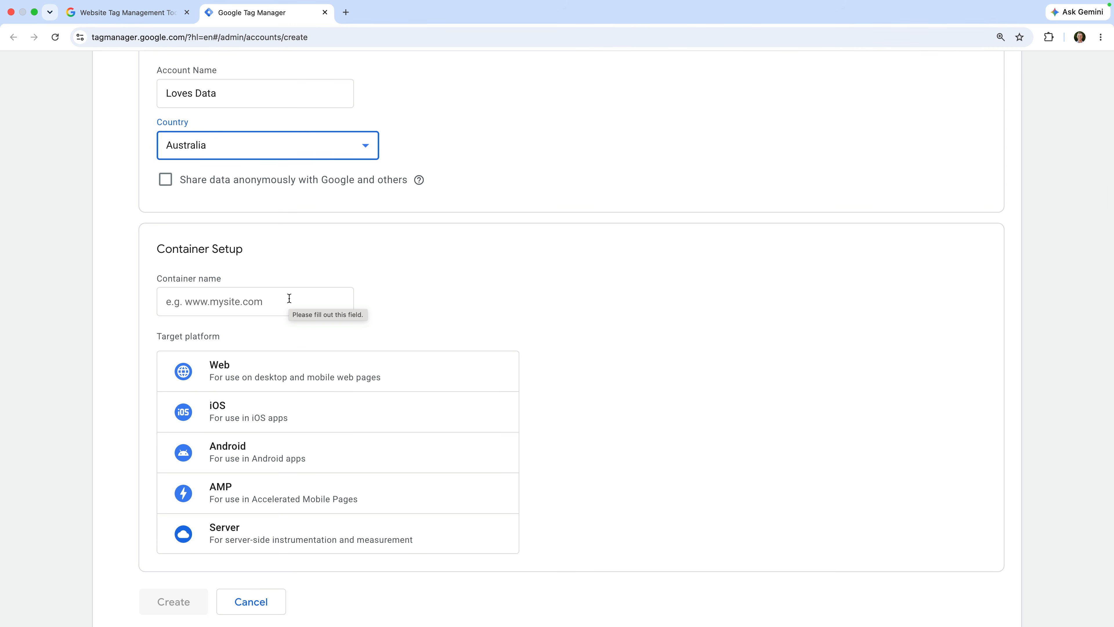
pyautogui.click(288, 299)
pyautogui.write('Loves ')
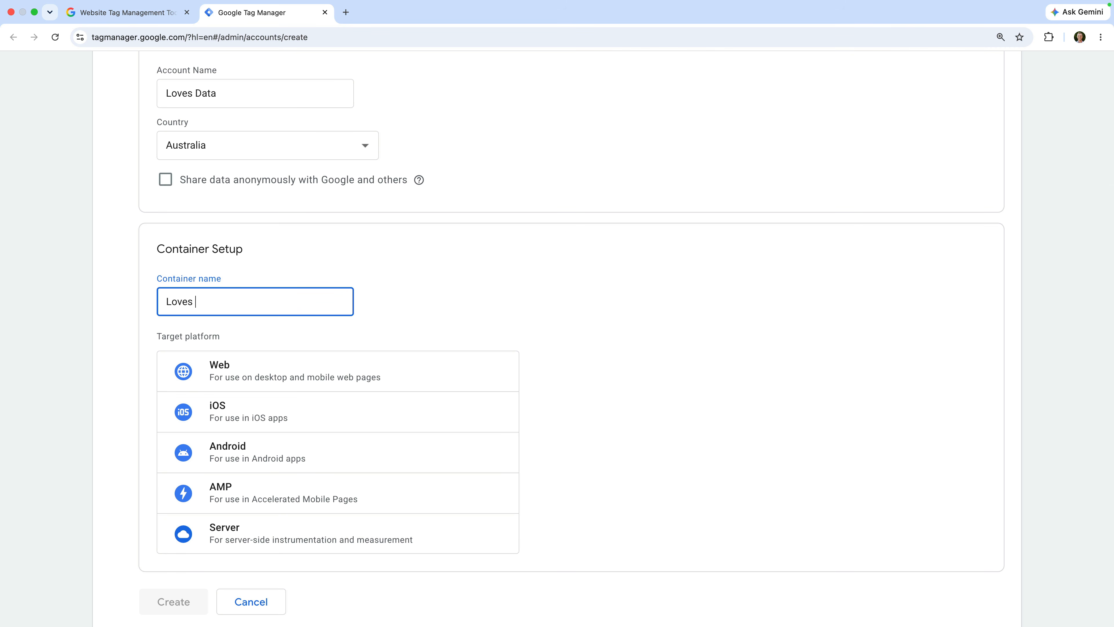
pyautogui.write('Data Website')
pyautogui.click(389, 318)
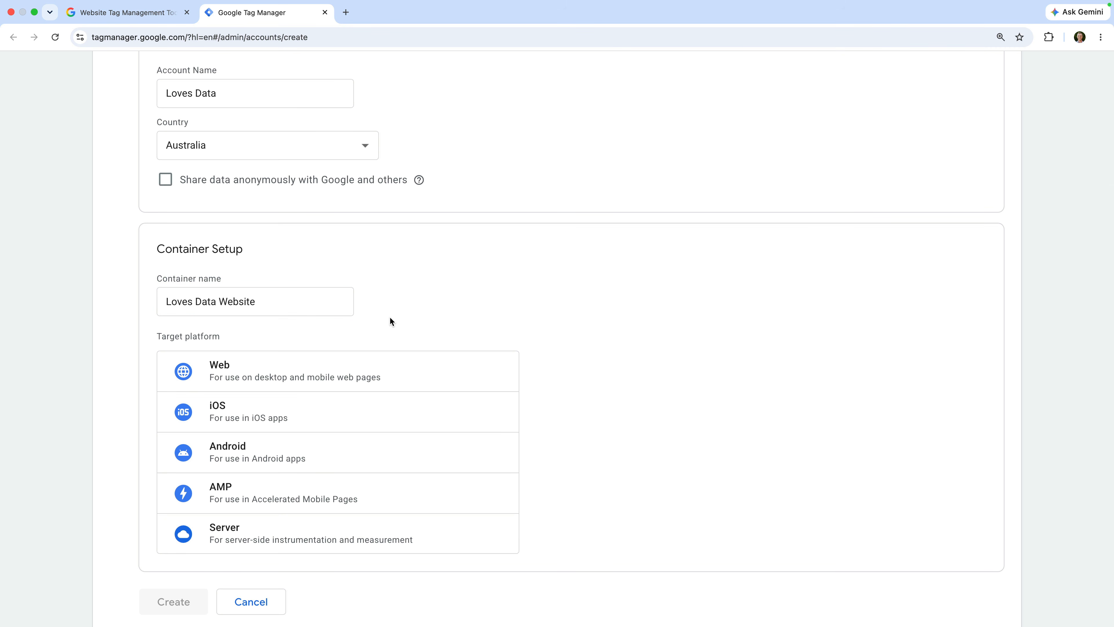
pyautogui.scroll(-1, 389, 317)
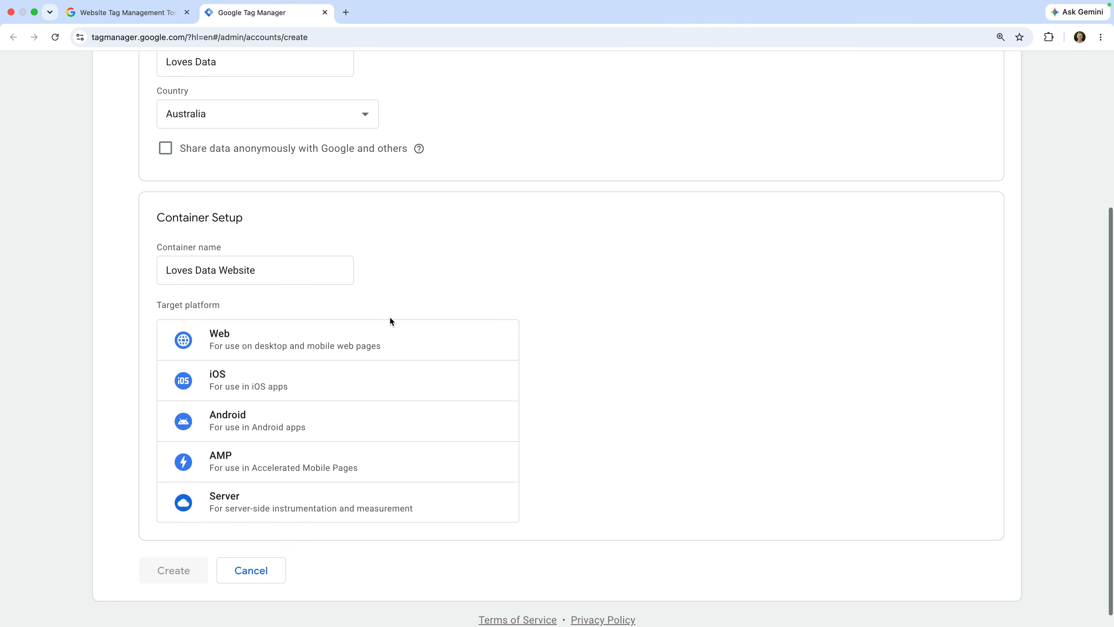
pyautogui.click(262, 338)
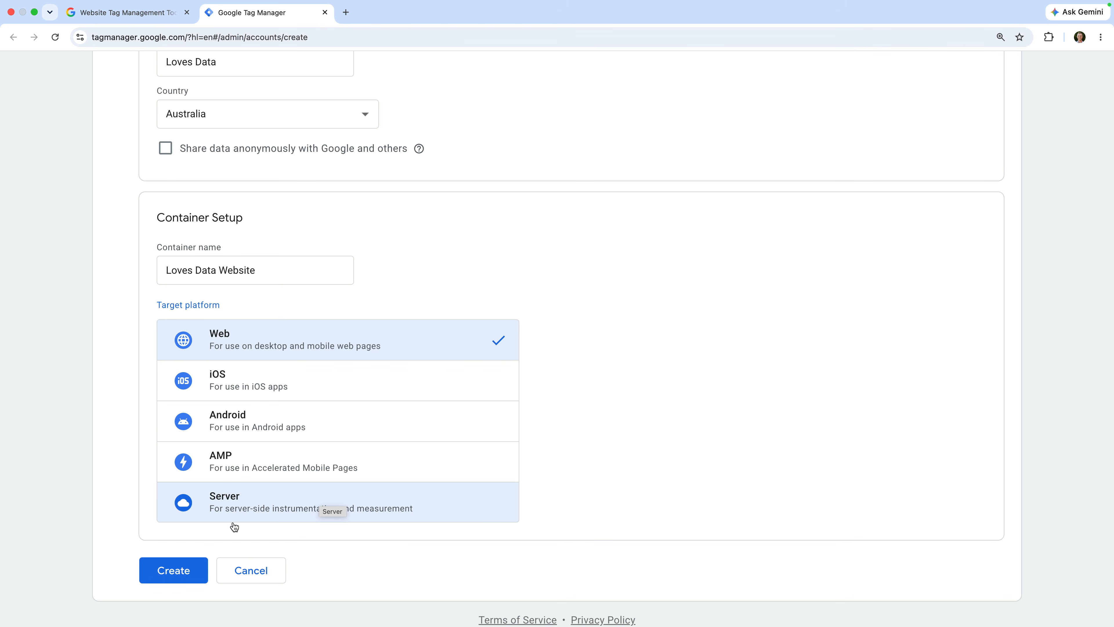
# Create the account and accept the Terms of Service Agreement, including the GDPR Data Processing Terms
pyautogui.click(189, 571)
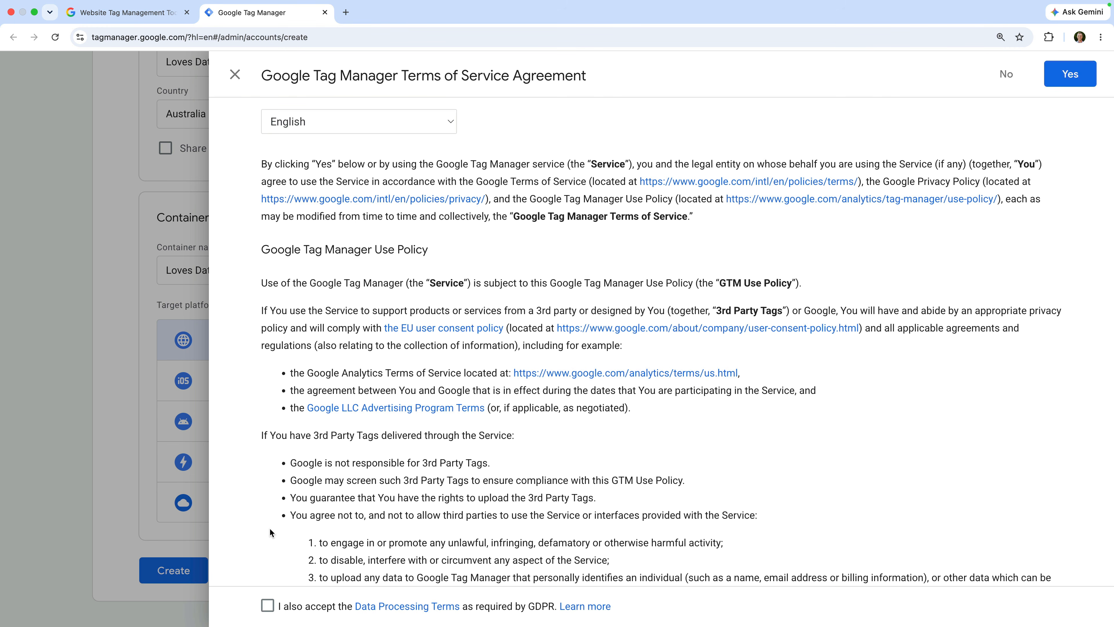
pyautogui.click(268, 606)
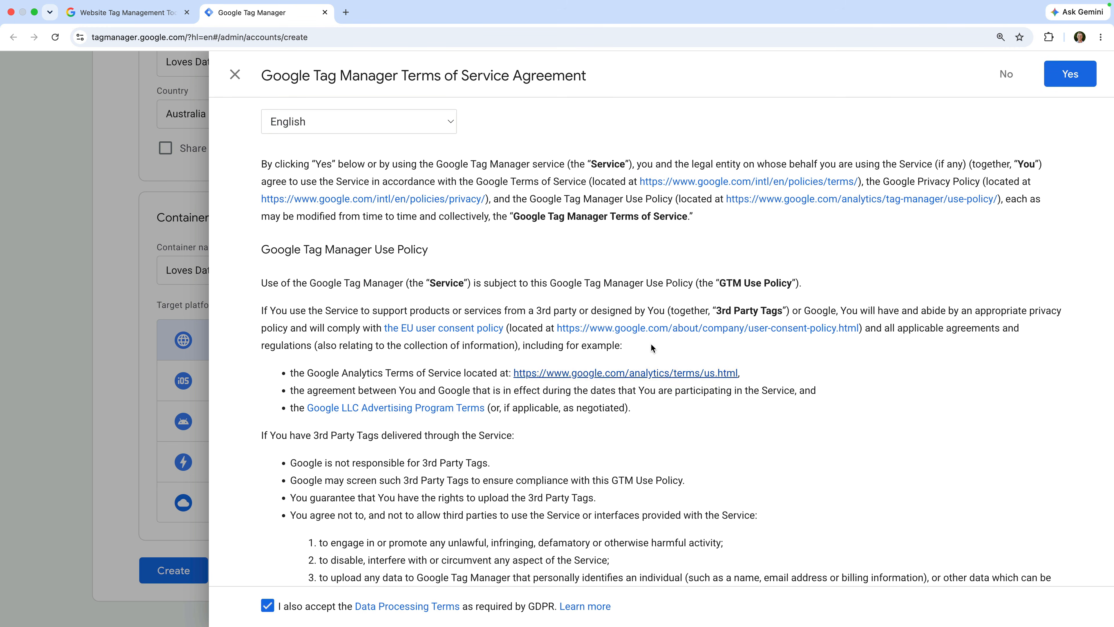
pyautogui.click(1064, 74)
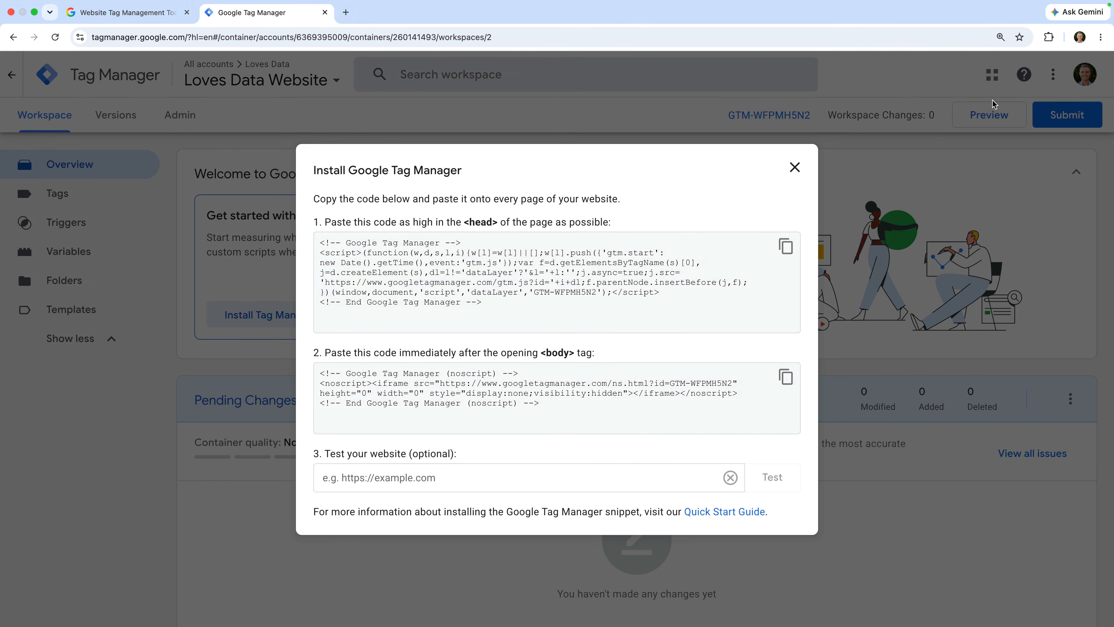
# Examine the container's installation code snippets for the page's head and body
pyautogui.click(662, 239)
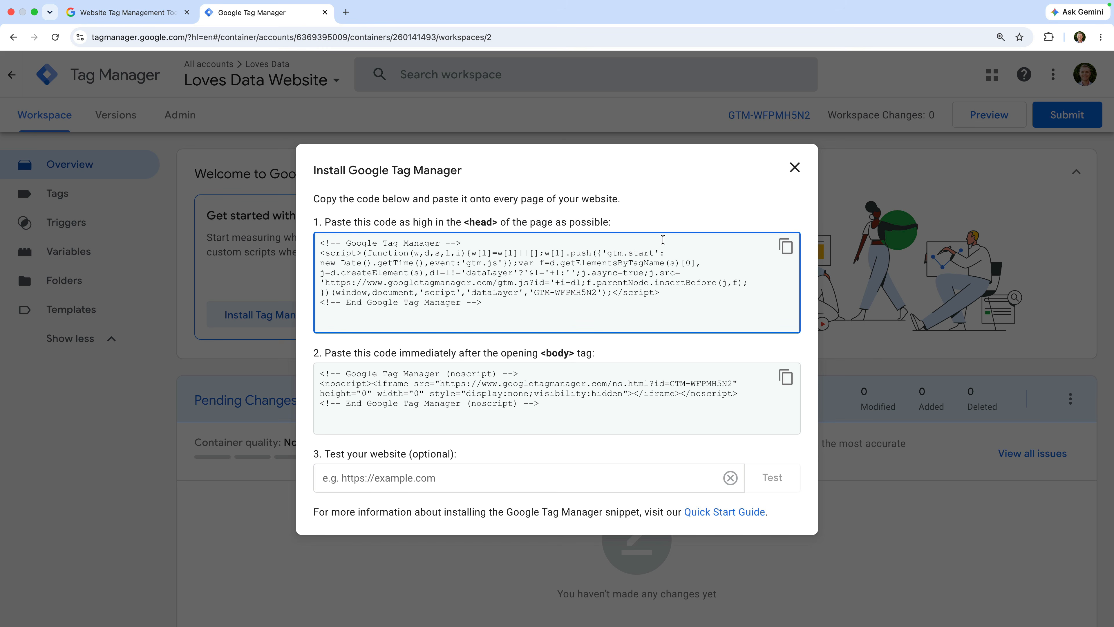
pyautogui.click(651, 367)
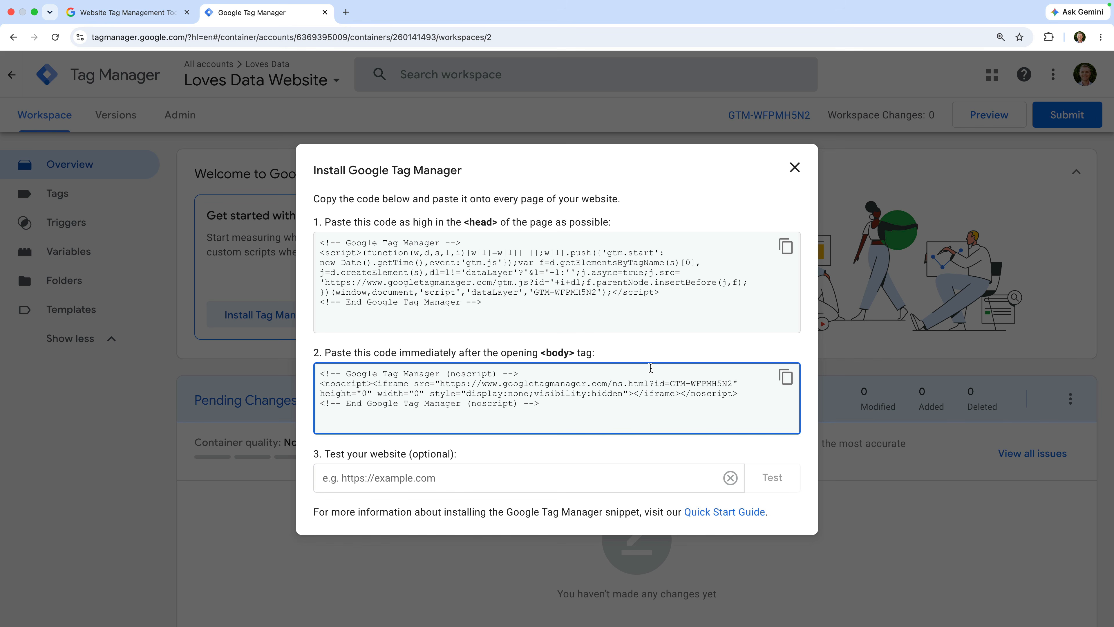
pyautogui.click(672, 308)
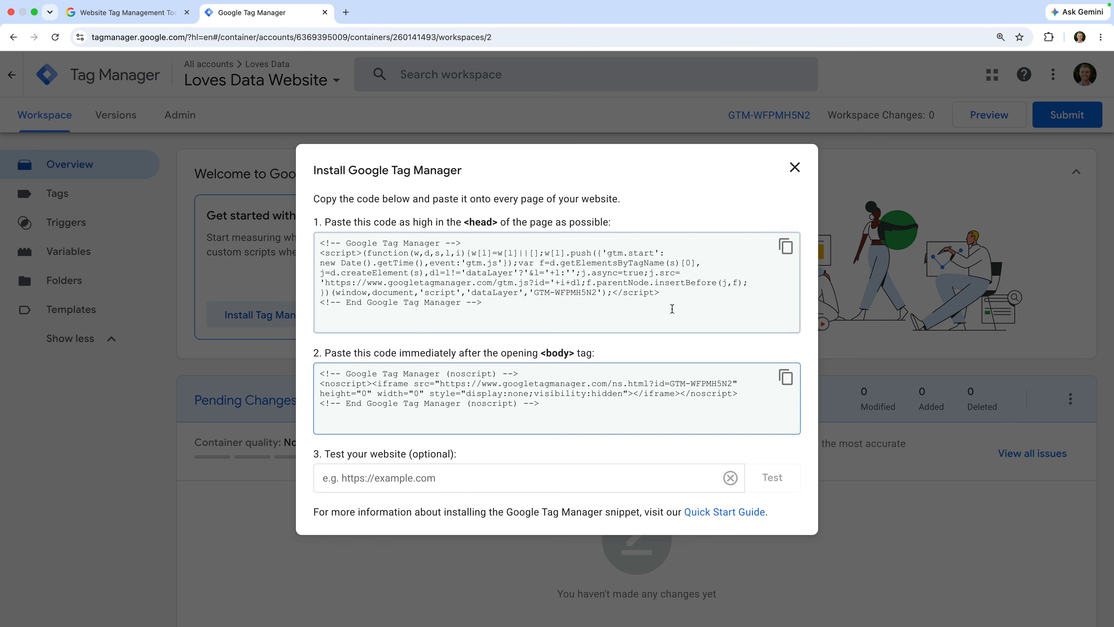
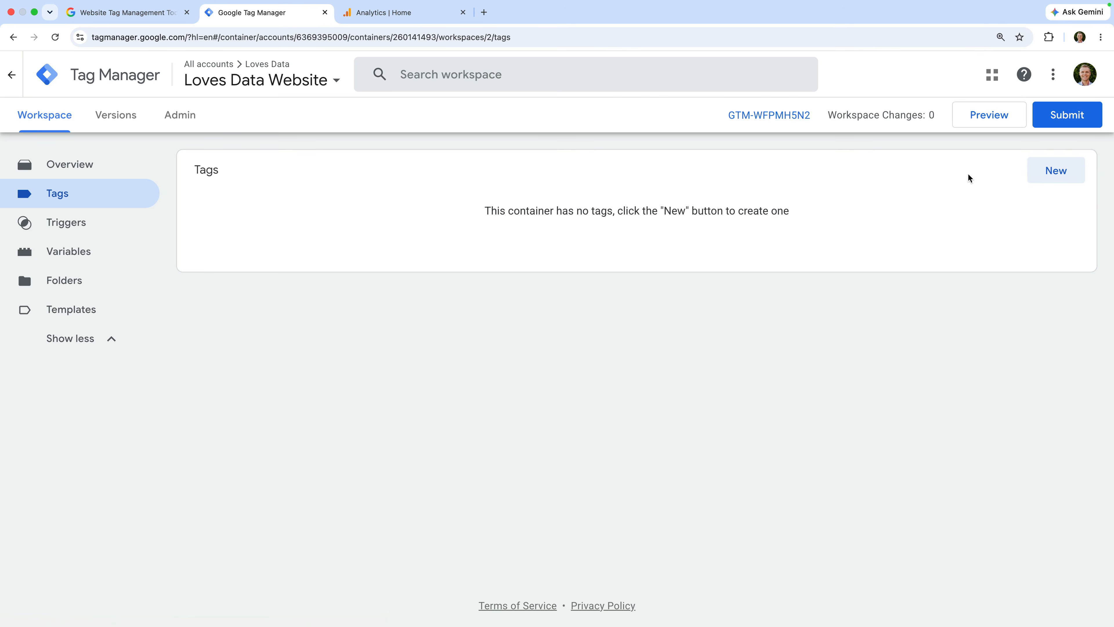
# Add a new tag named "Google Tag | GA4" with Google Tag as its tag type
pyautogui.click(1042, 174)
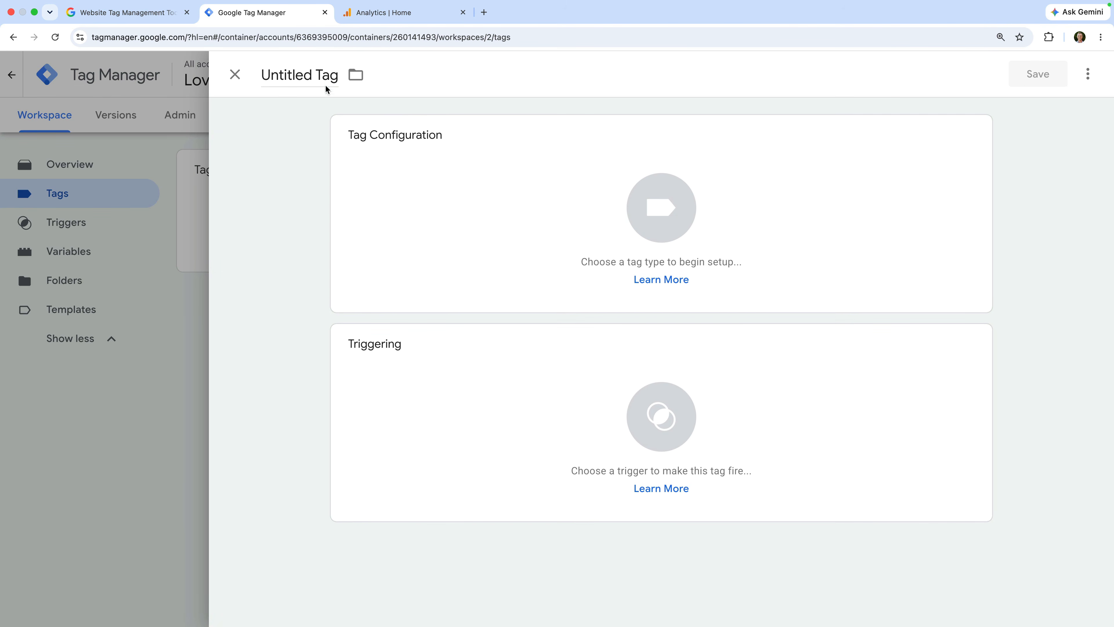
pyautogui.click(314, 77)
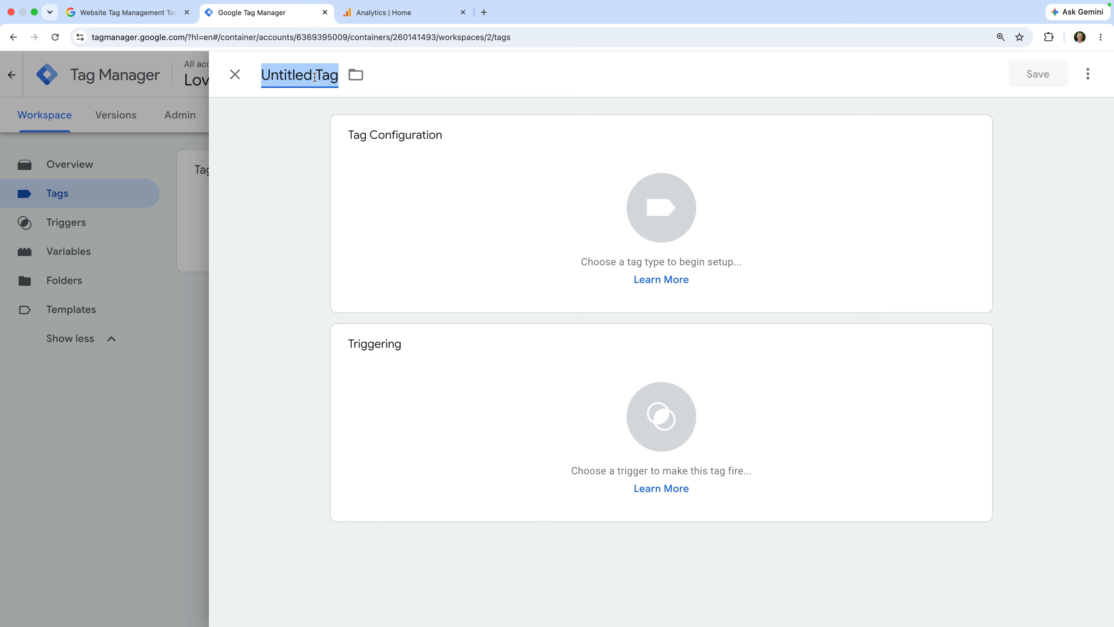
pyautogui.write('Goog')
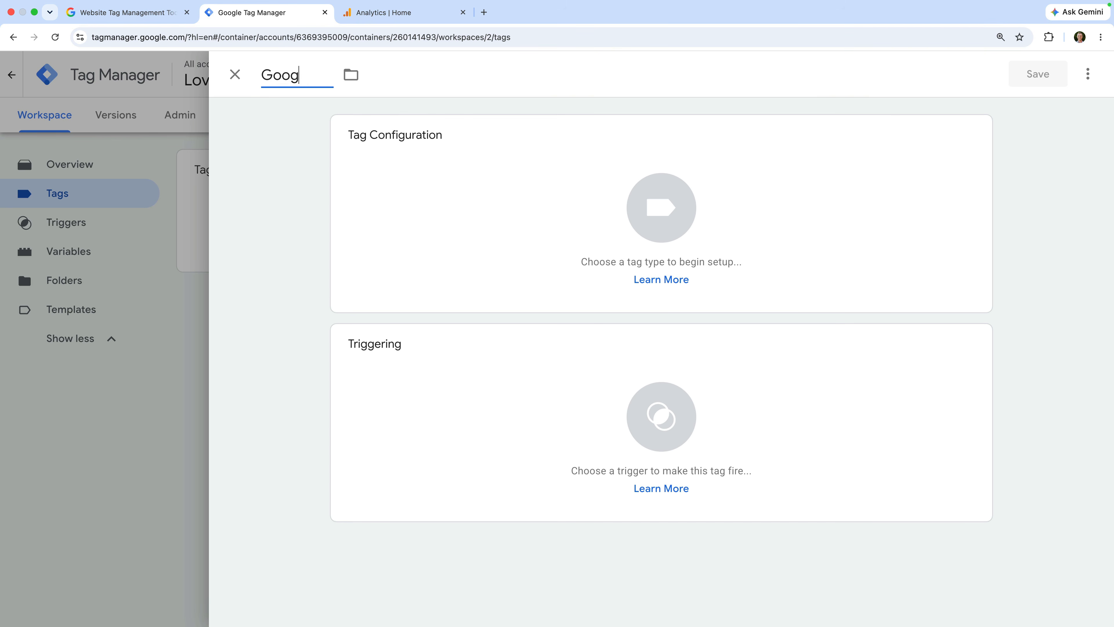
pyautogui.write('le Tag | GA4')
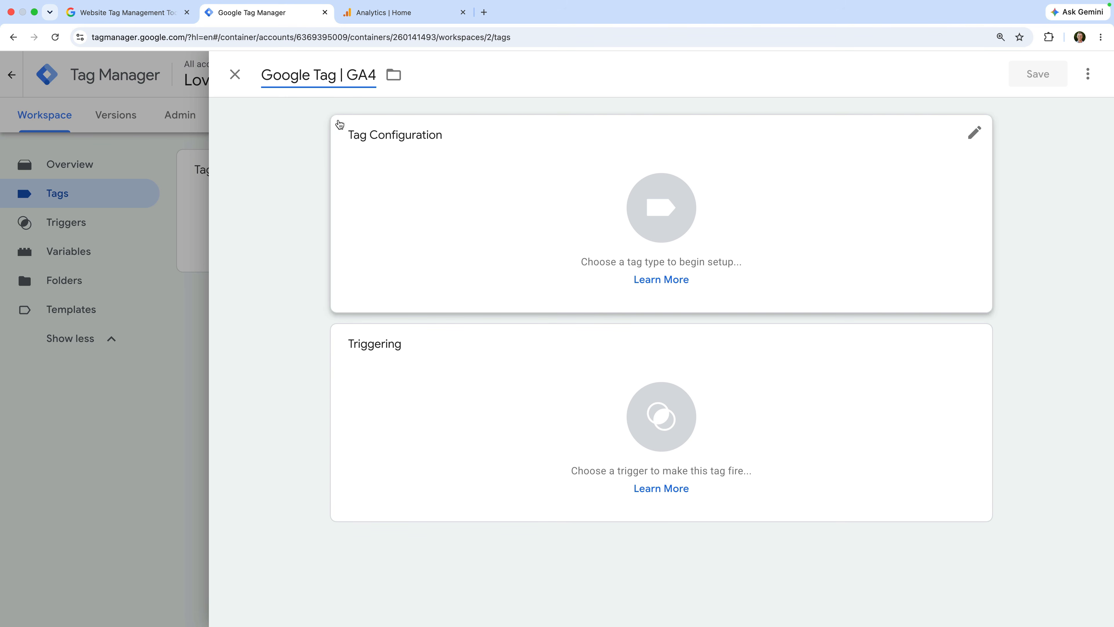
pyautogui.click(369, 158)
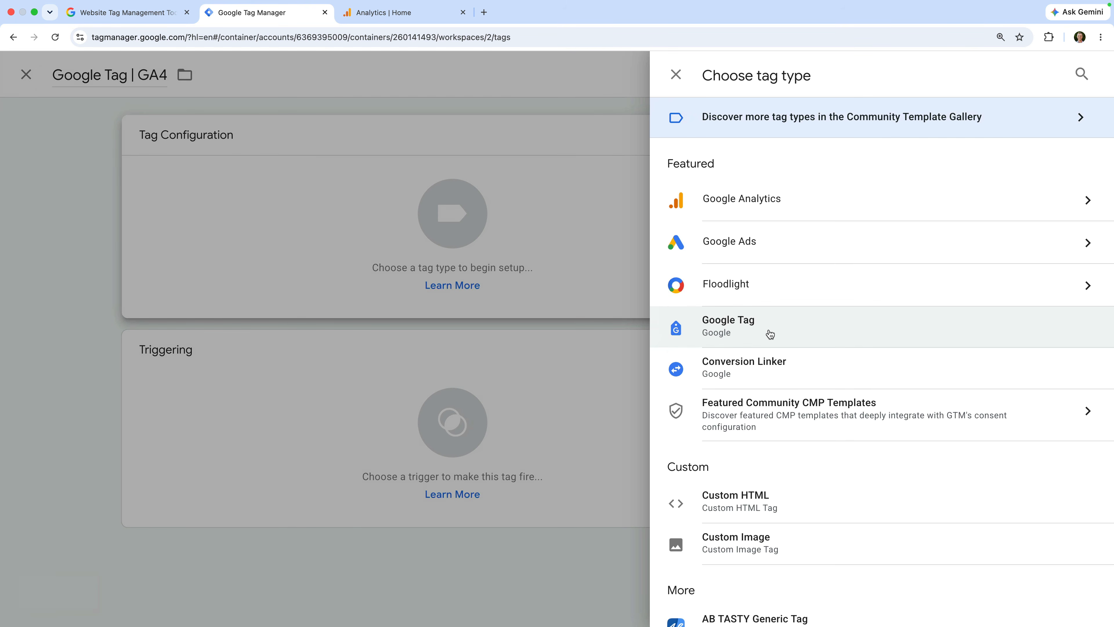
pyautogui.click(768, 330)
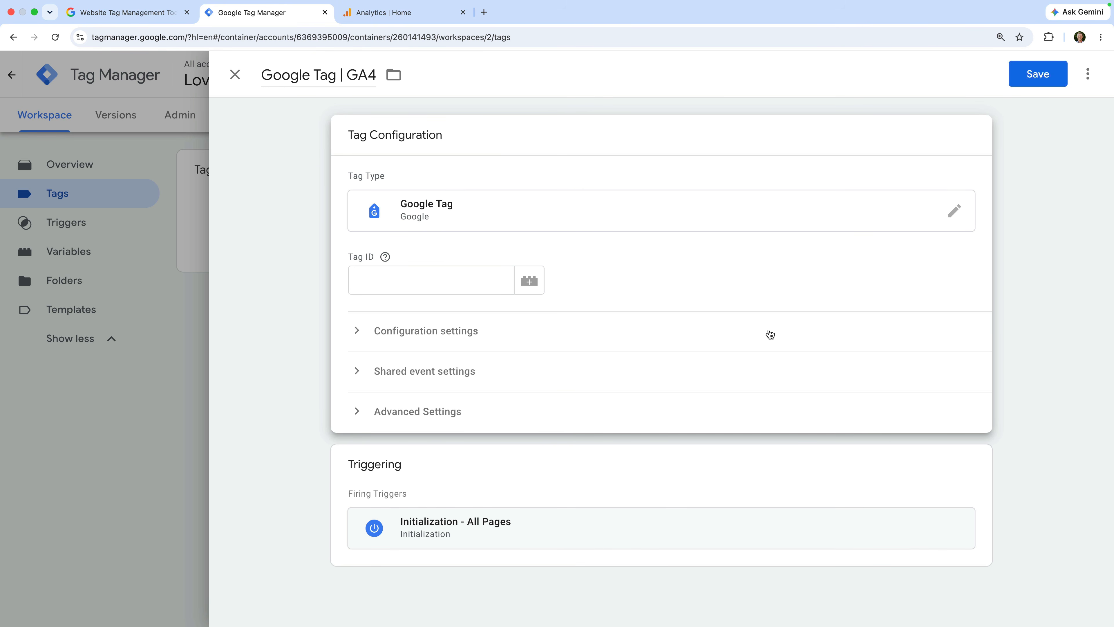
# Switch to Google Analytics and copy the measurement ID from the Loves Data Demo web data stream
pyautogui.click(424, 18)
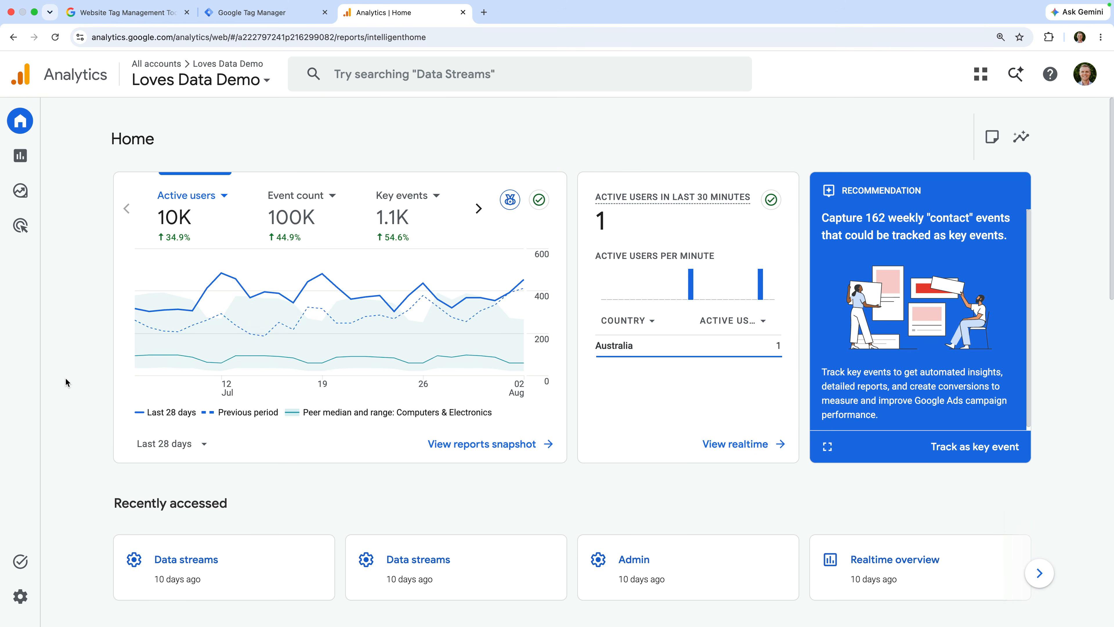
pyautogui.moveTo(25, 482)
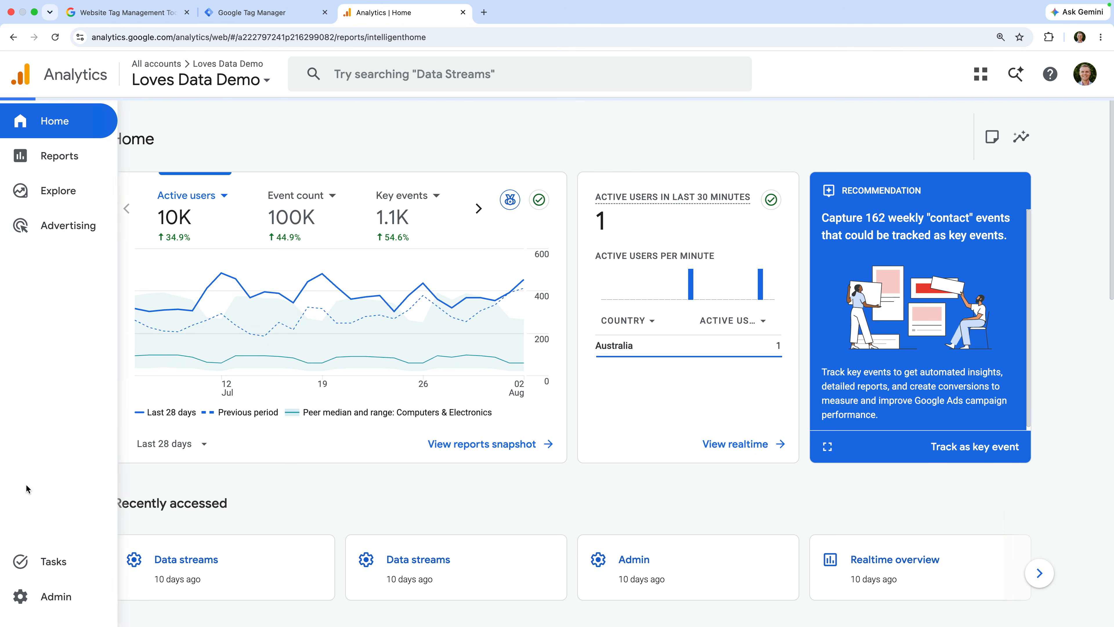
pyautogui.click(46, 611)
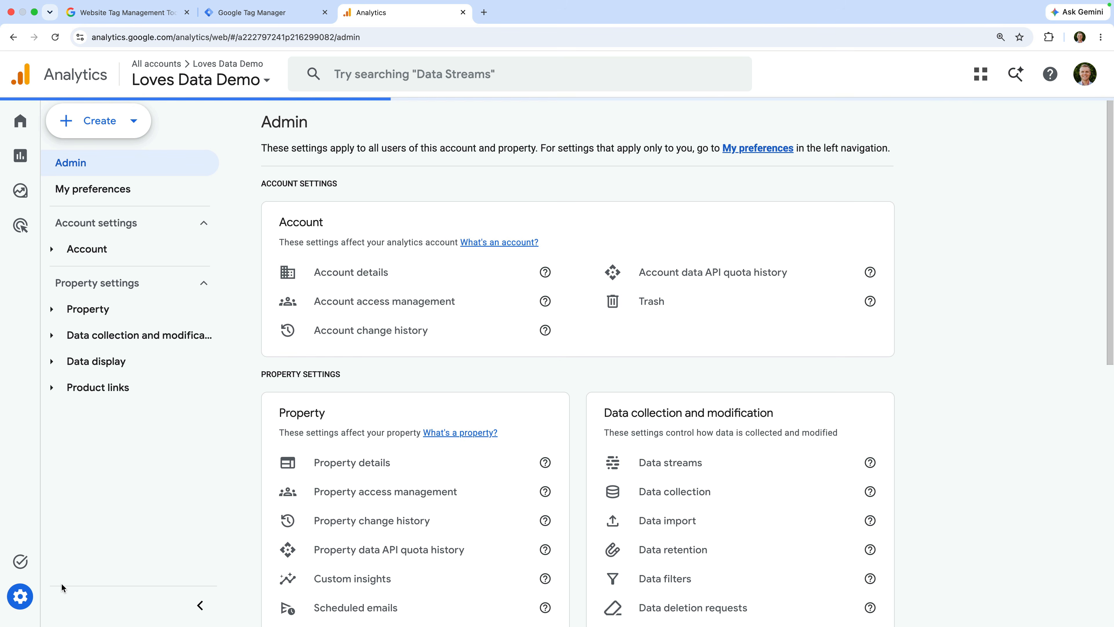
pyautogui.click(186, 340)
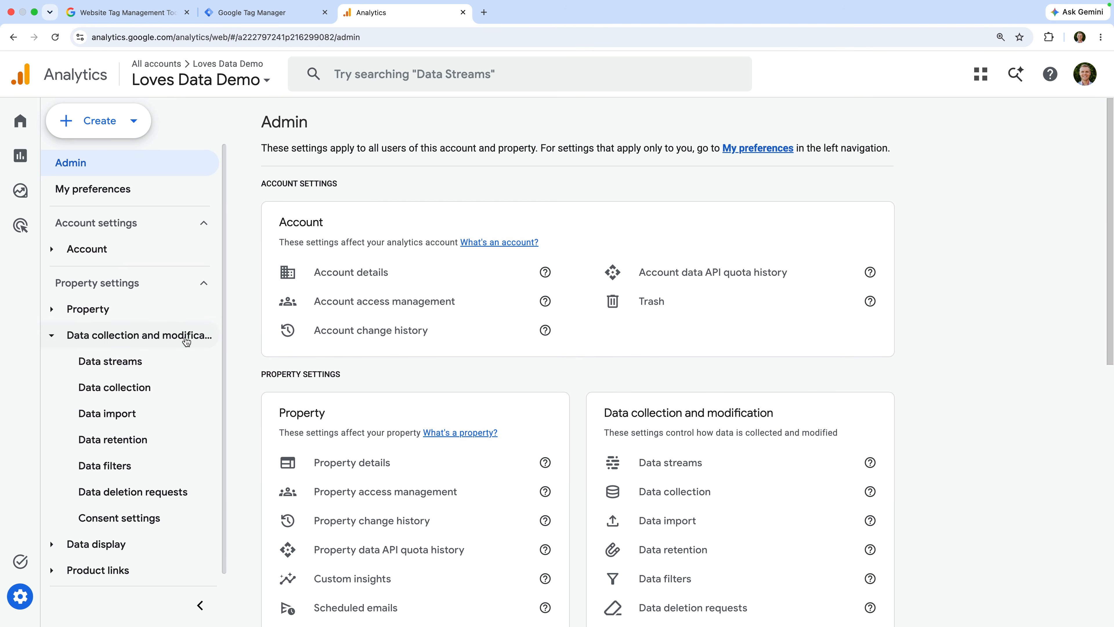
pyautogui.click(160, 363)
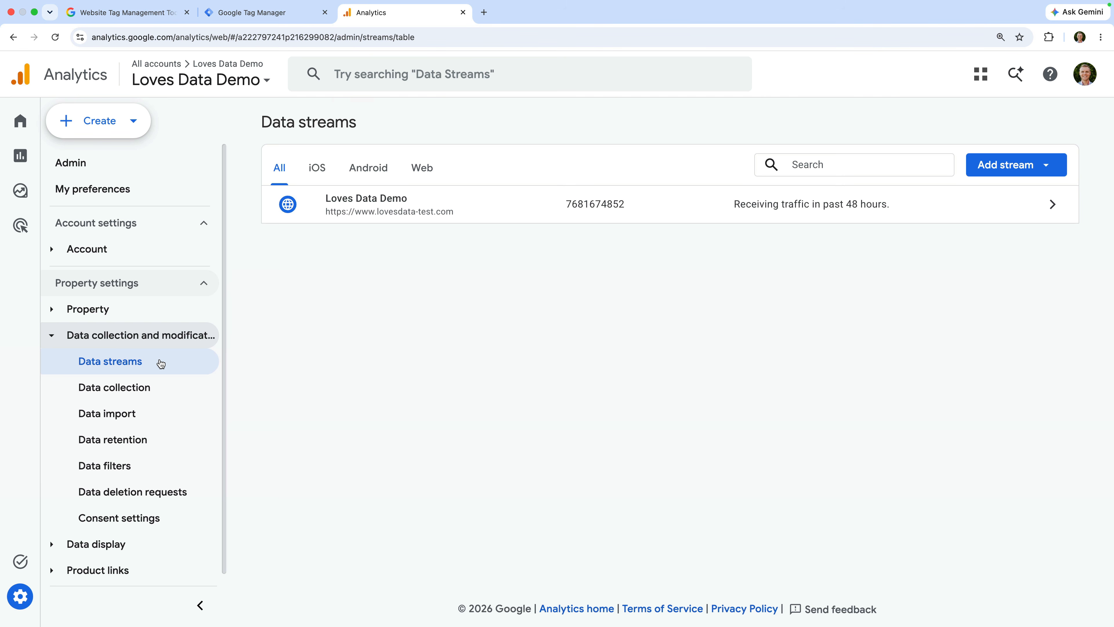
pyautogui.click(328, 210)
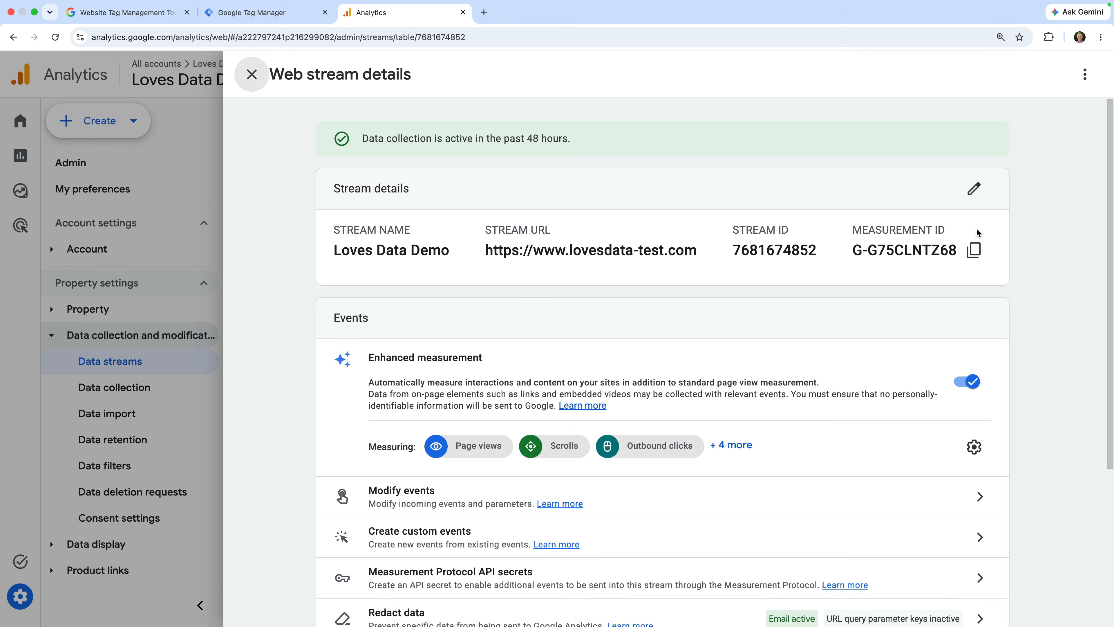
pyautogui.click(973, 250)
pyautogui.click(974, 250)
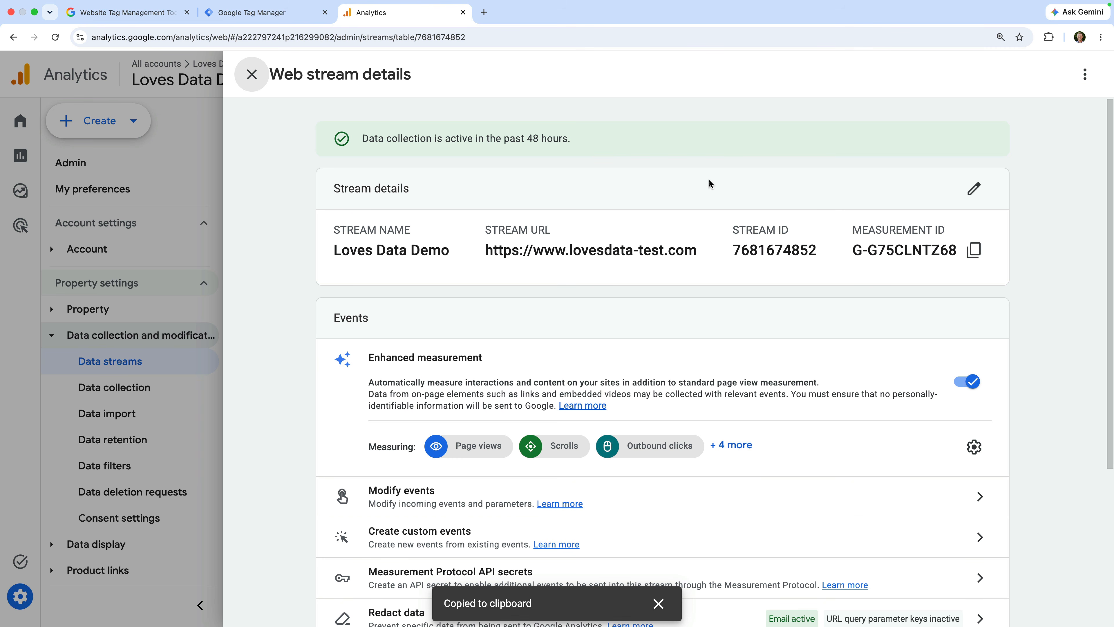
# Switch to Google Tag Manager and start a new variable for the tag's Tag ID, naming it "GA4 Measurement ID"
pyautogui.click(293, 20)
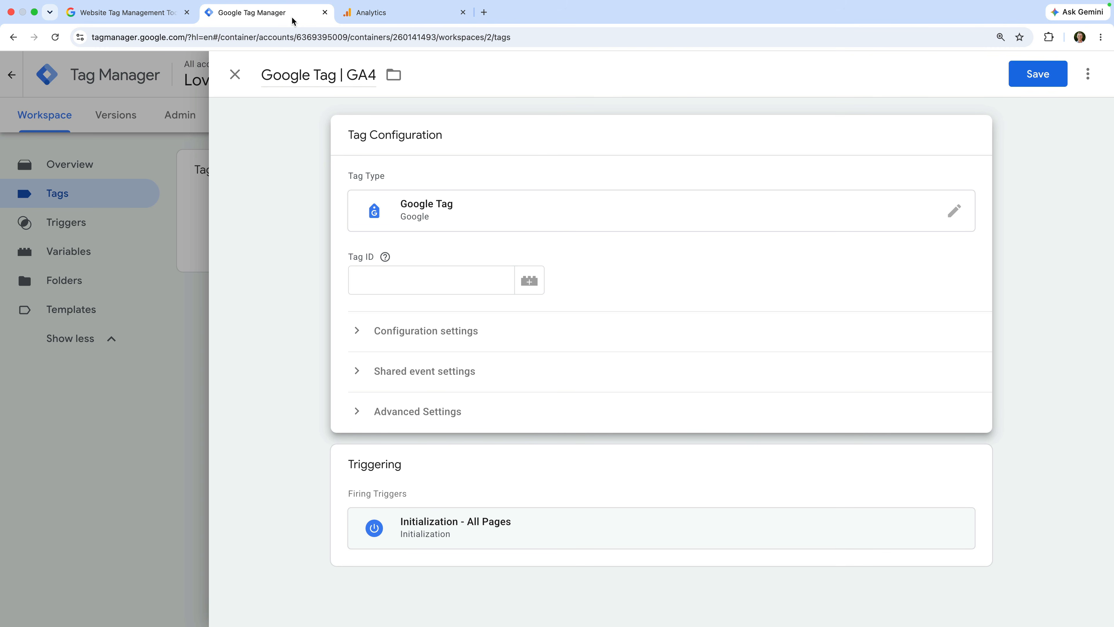
pyautogui.moveTo(385, 258)
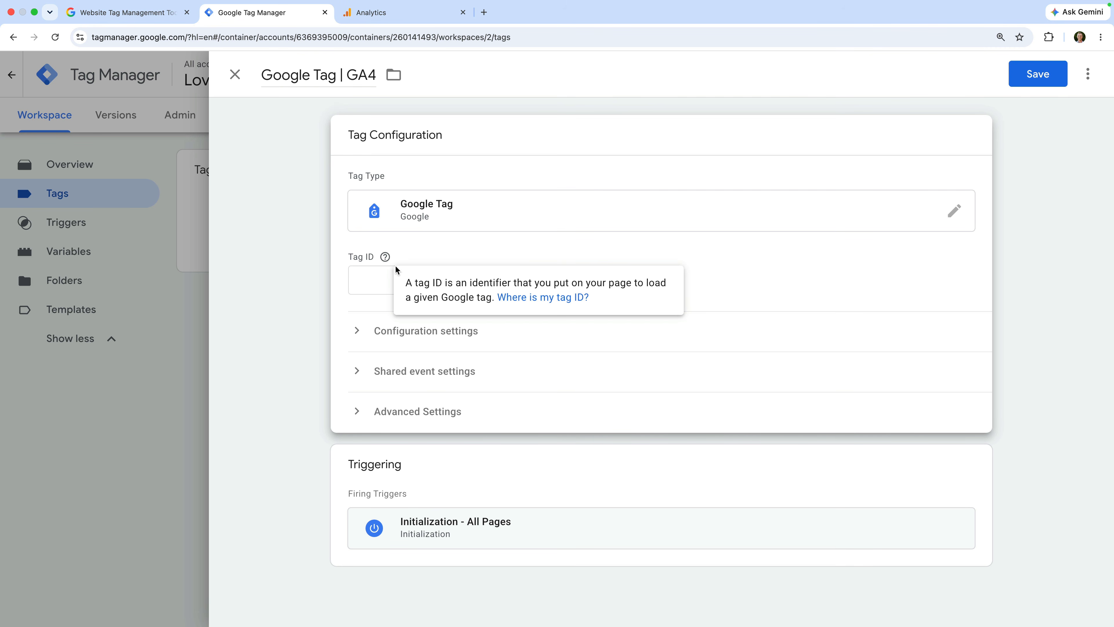
pyautogui.click(374, 279)
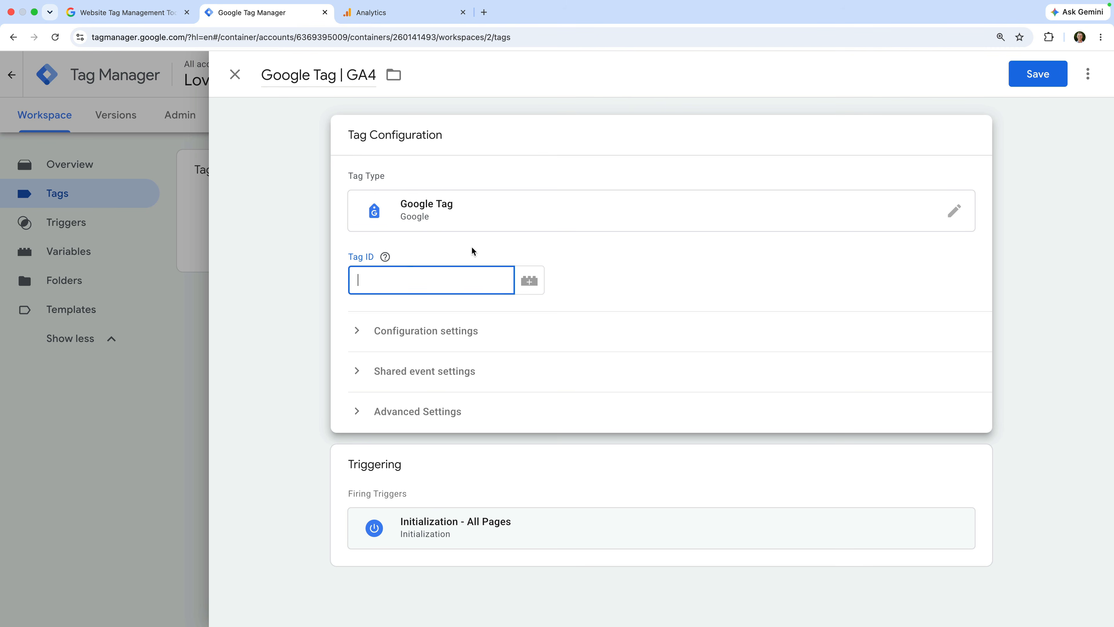
pyautogui.click(530, 281)
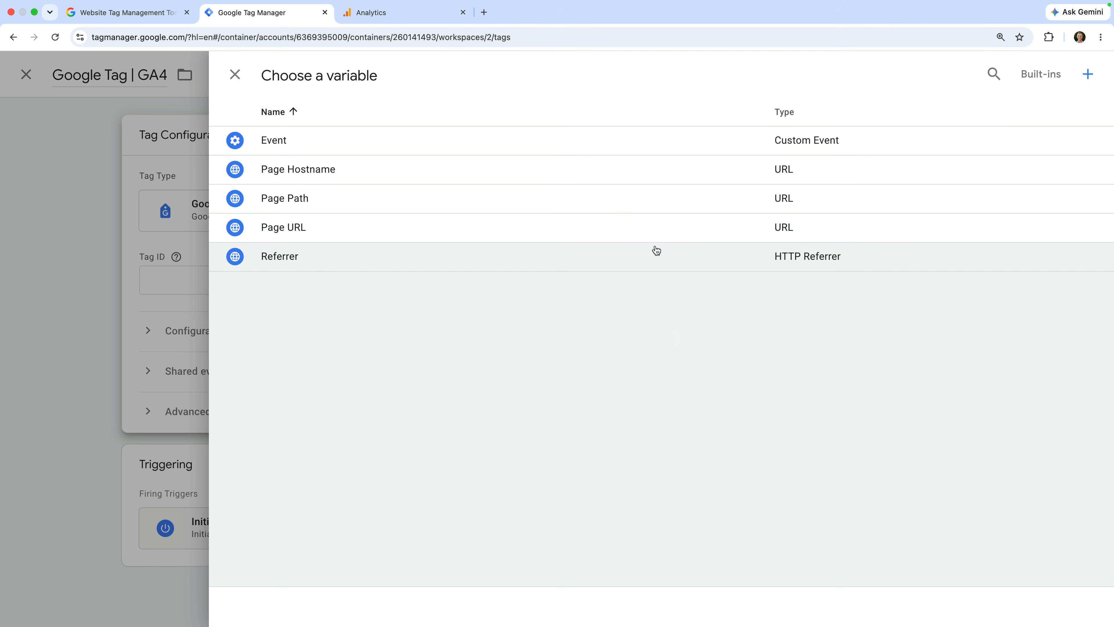
pyautogui.click(1087, 74)
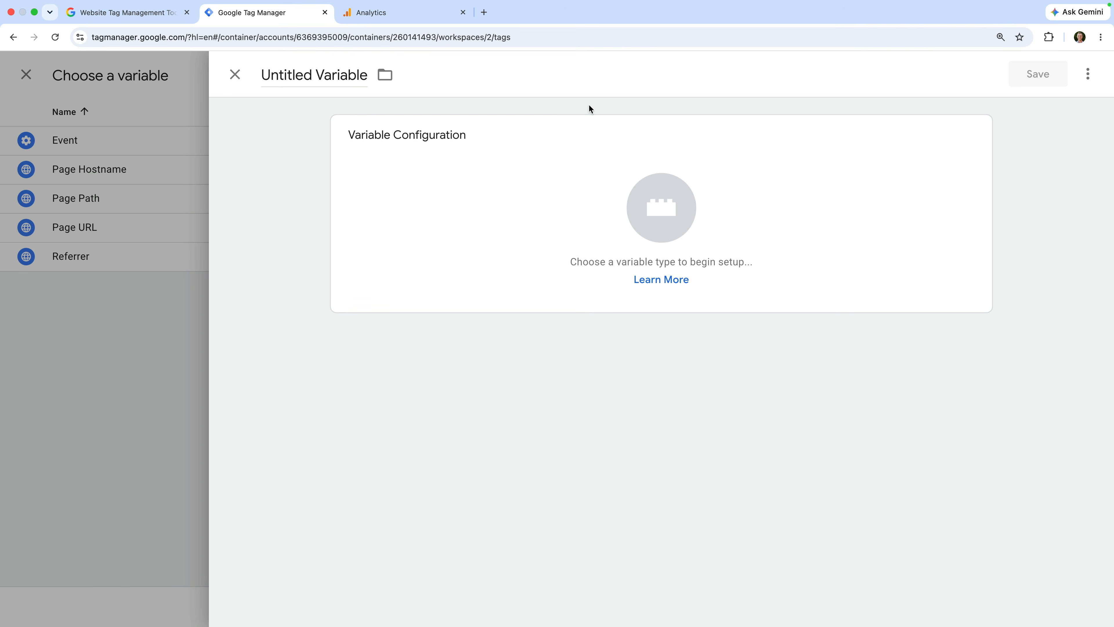
pyautogui.tripleClick(336, 75)
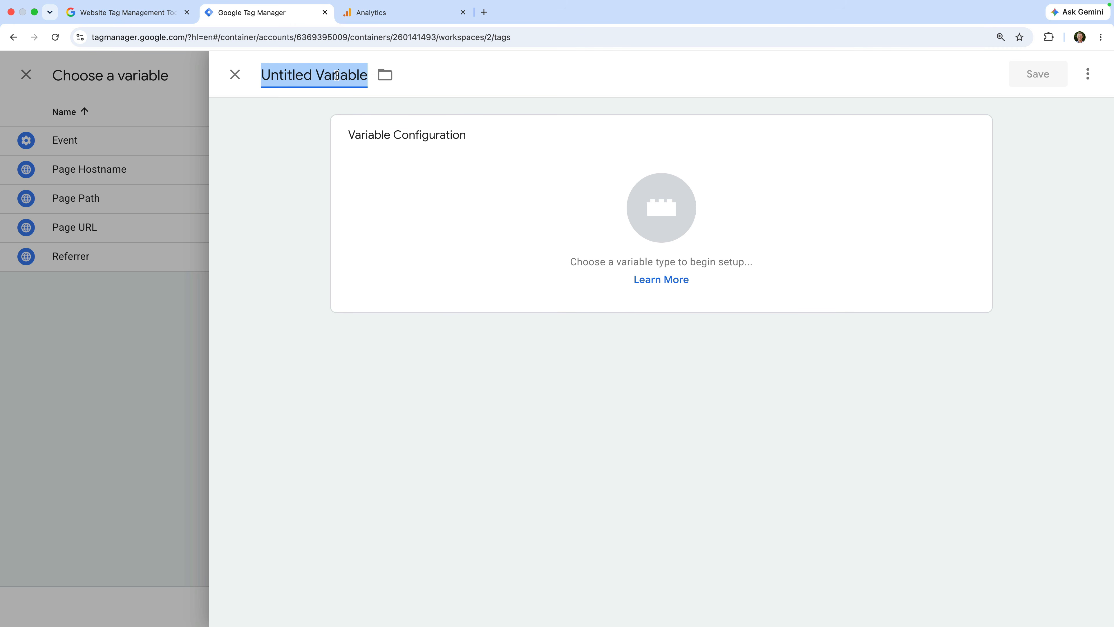
pyautogui.write('GA4 Measurement')
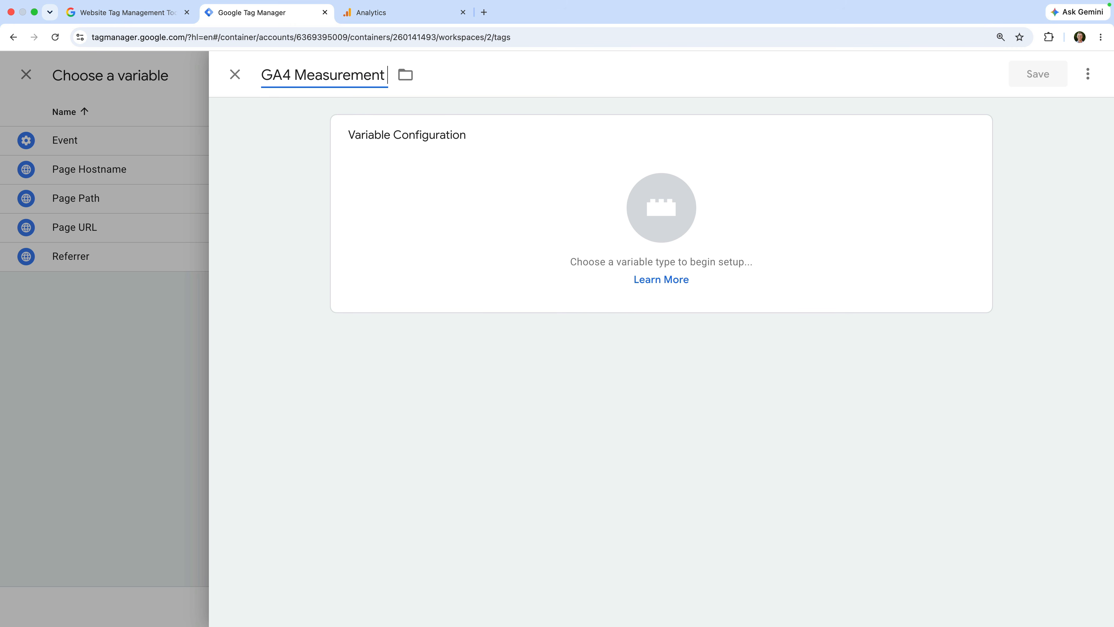
pyautogui.write(' ID')
# Make the variable a Constant holding the copied measurement ID, then save both the variable and the Google tag
pyautogui.click(424, 160)
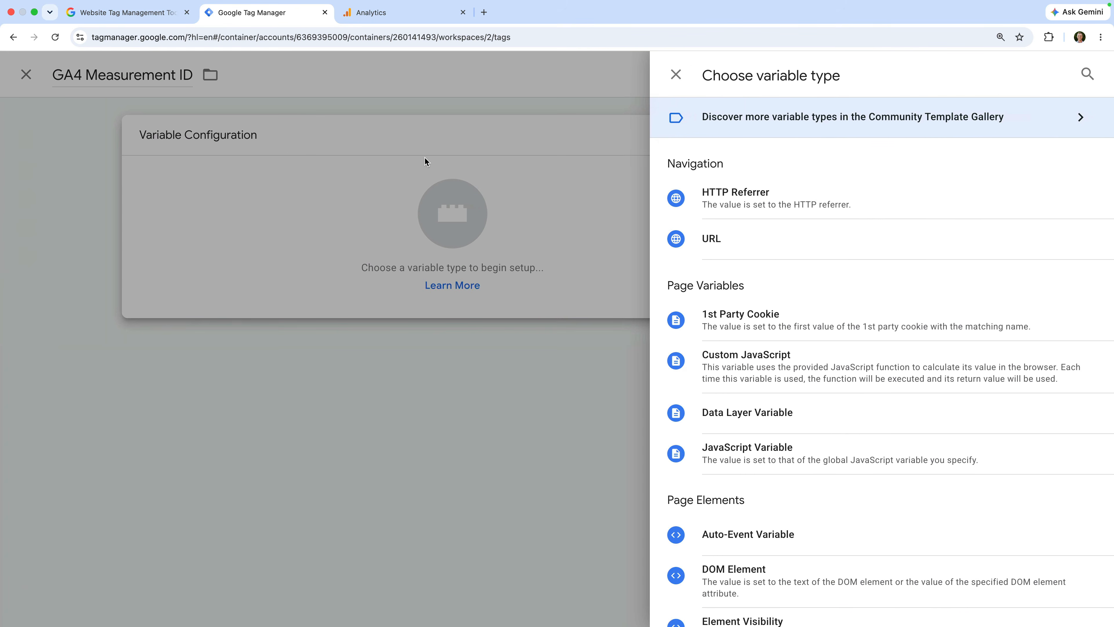
pyautogui.scroll(-7, 737, 293)
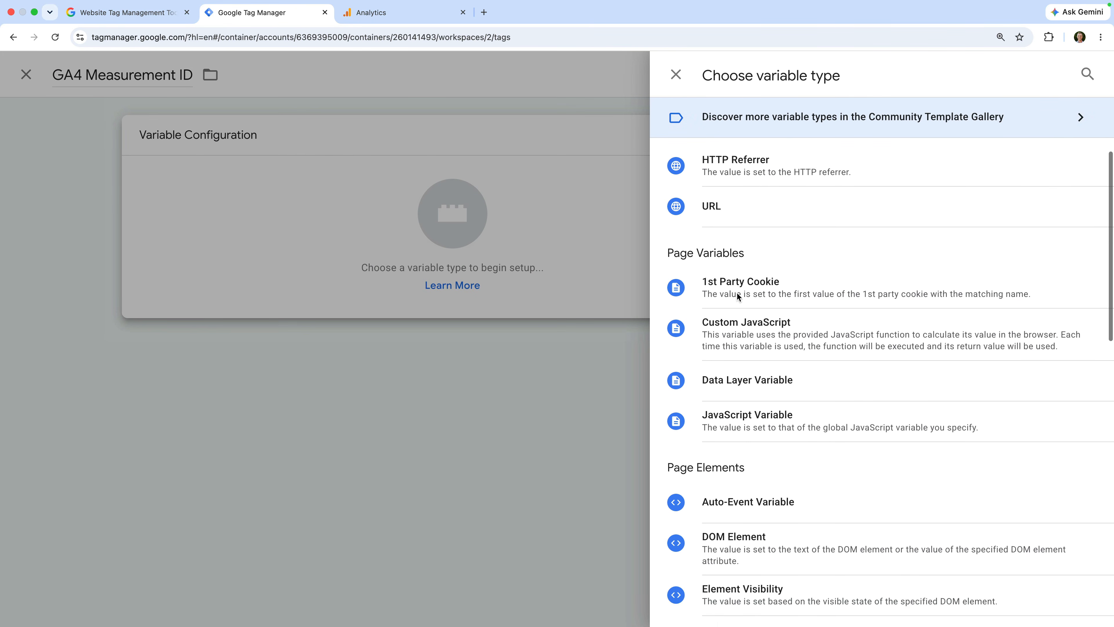
pyautogui.scroll(-3, 737, 298)
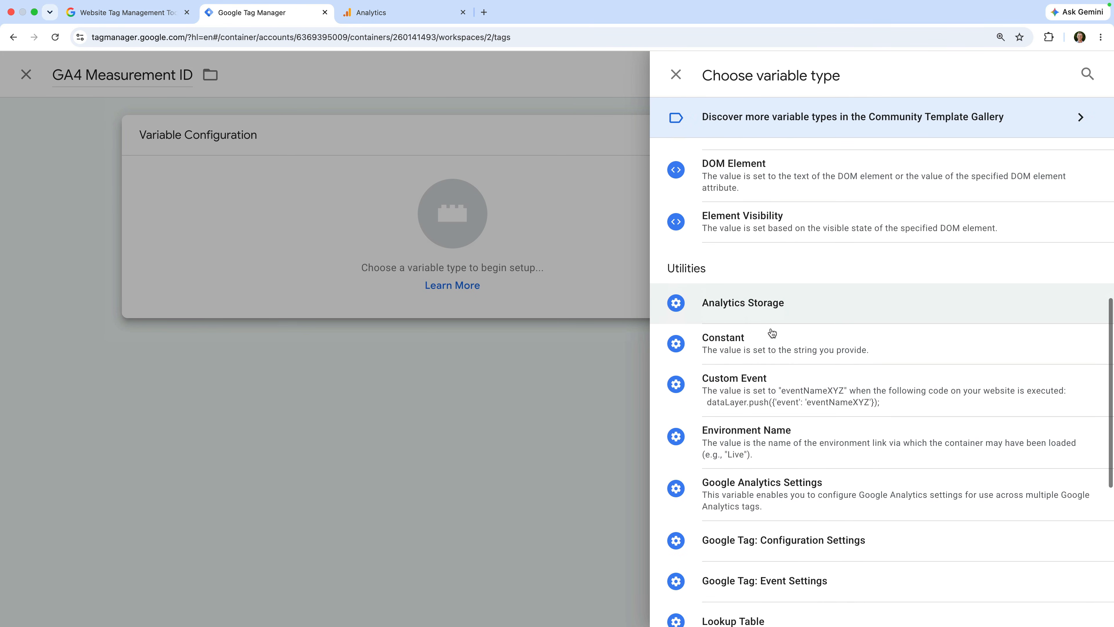
pyautogui.click(773, 341)
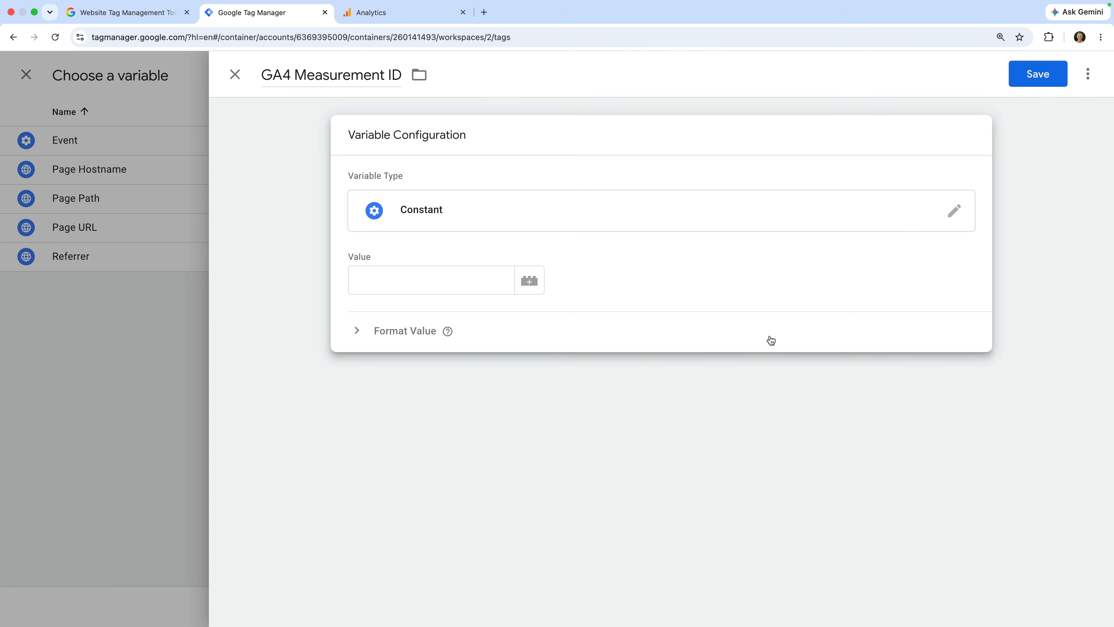
pyautogui.click(439, 281)
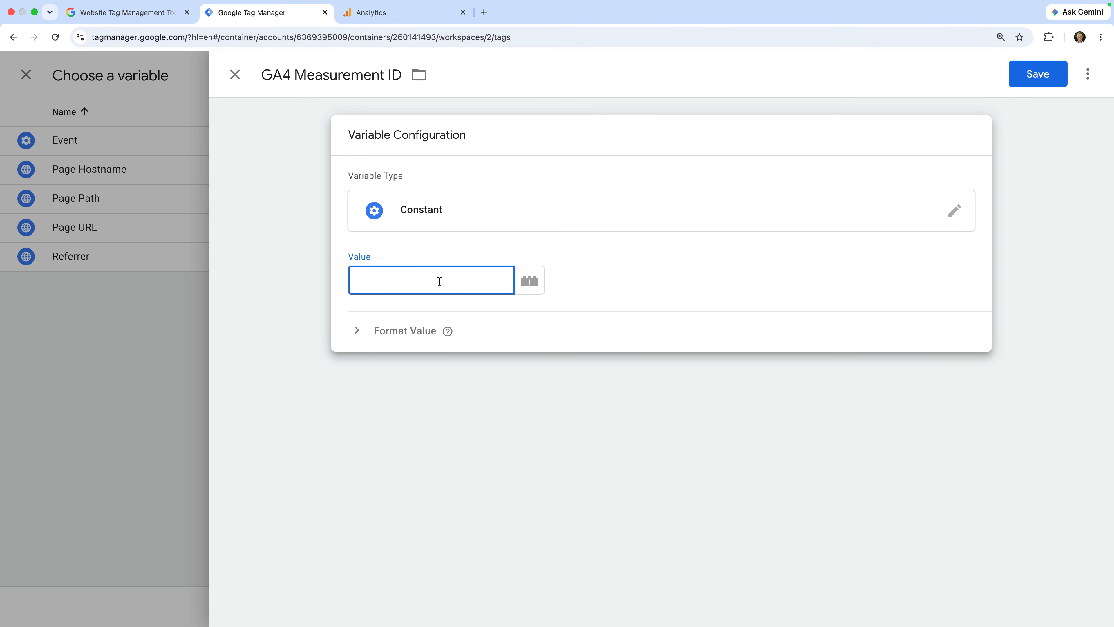
pyautogui.press('super+v')
pyautogui.click(1029, 69)
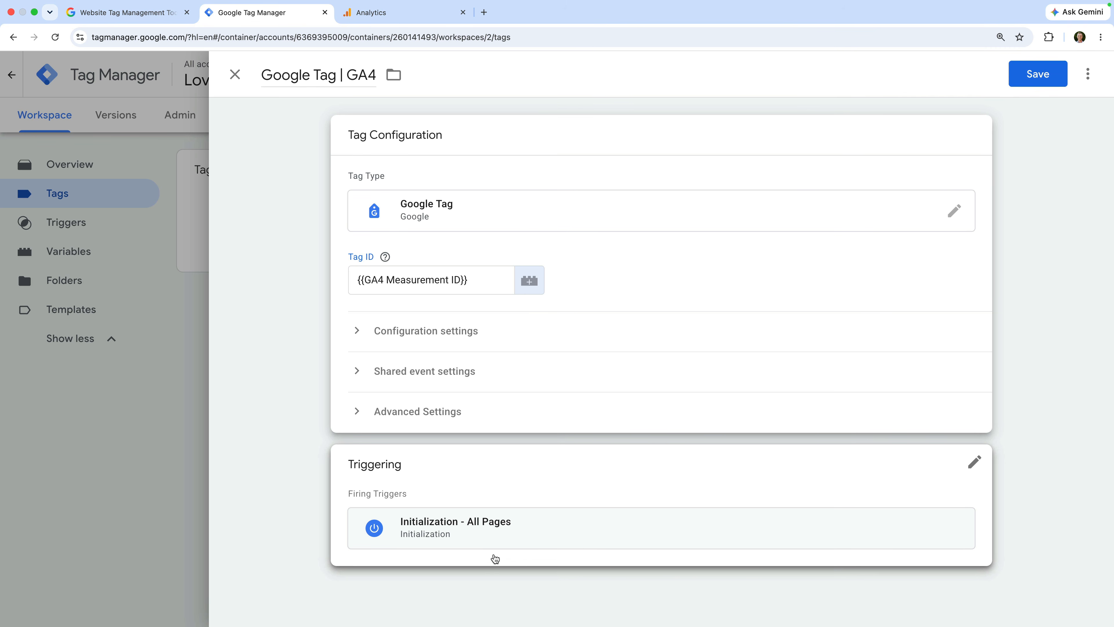
pyautogui.click(1036, 75)
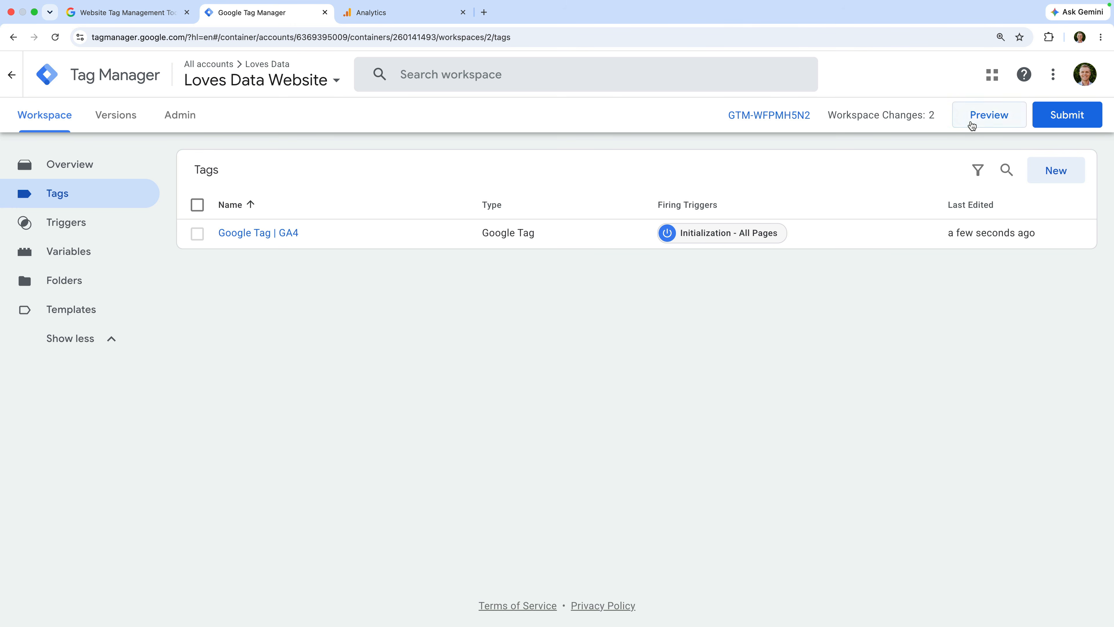
pyautogui.click(983, 125)
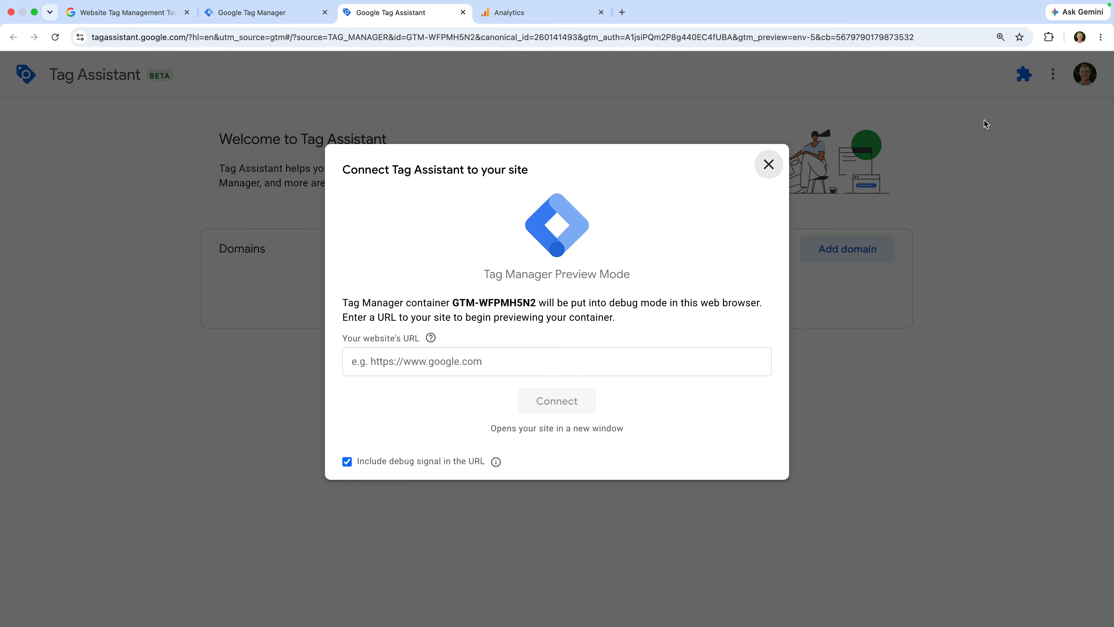
pyautogui.click(527, 363)
pyautogui.press('super+v')
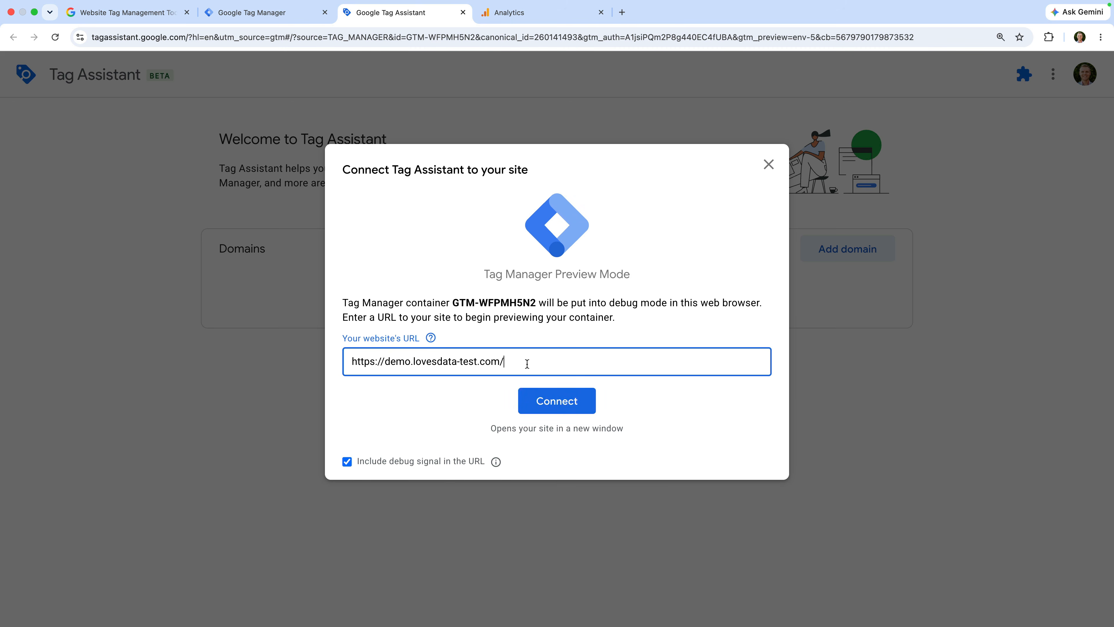
pyautogui.click(577, 401)
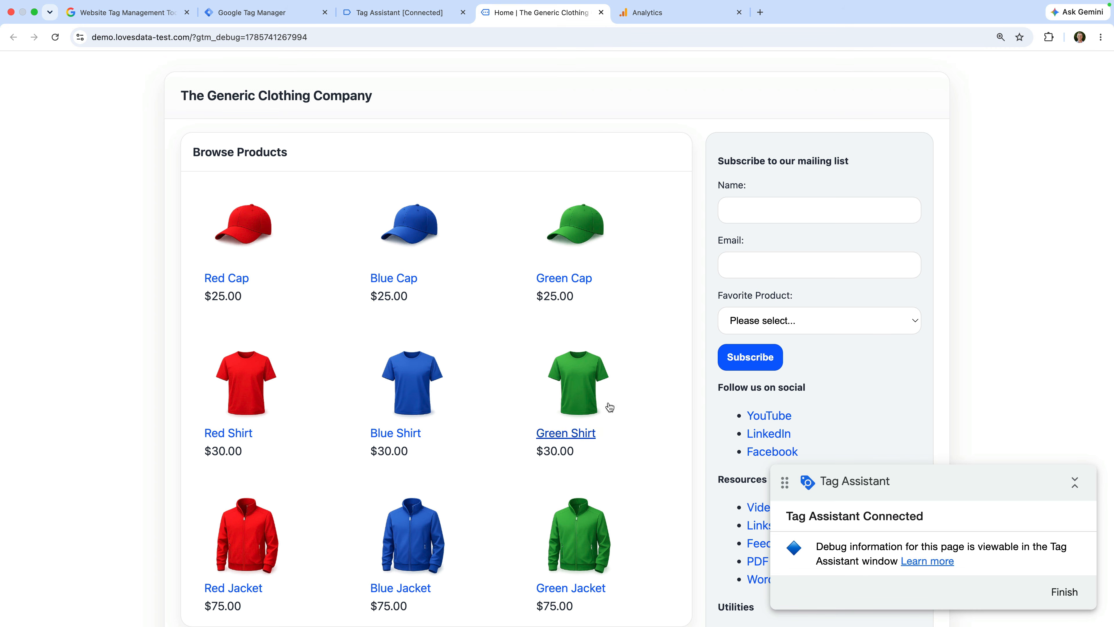
pyautogui.moveTo(797, 484); pyautogui.dragTo(705, 433)
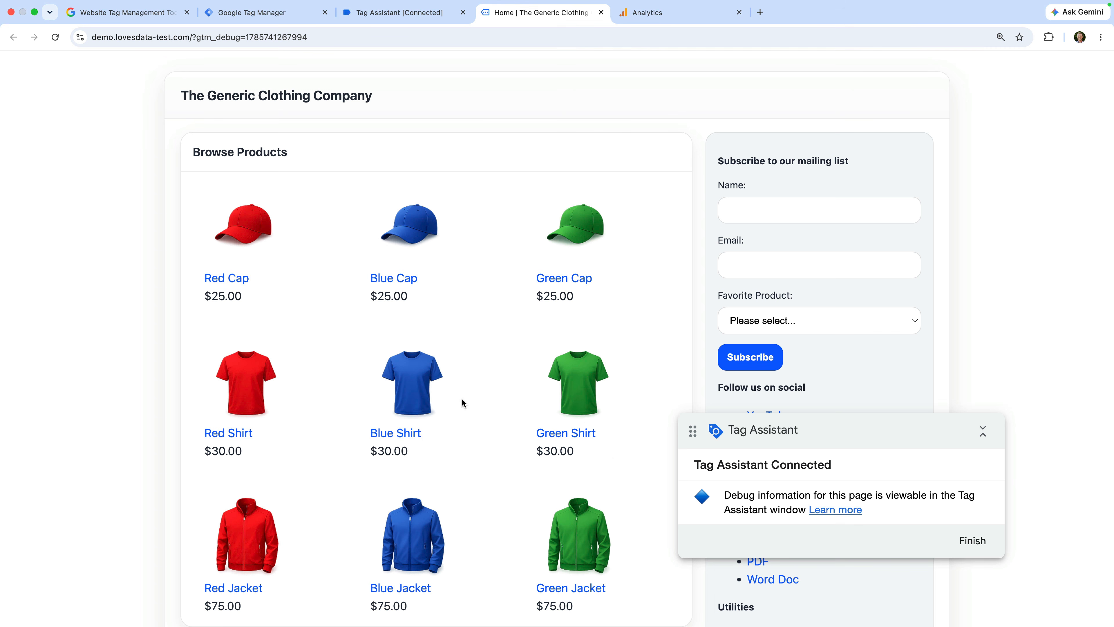
pyautogui.click(418, 387)
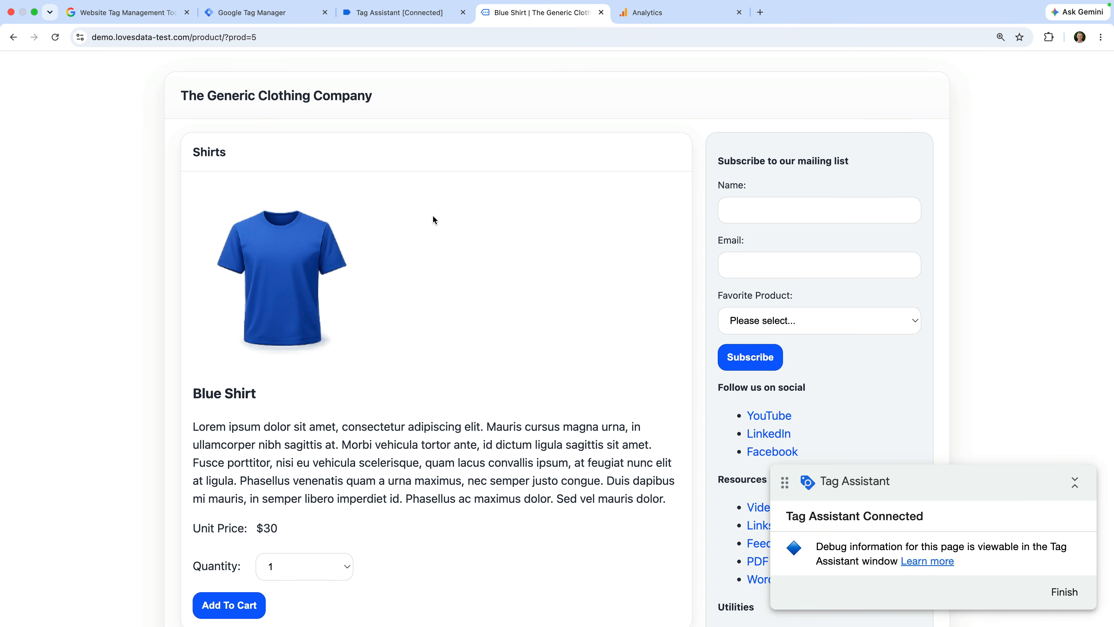
# Switch to Tag Assistant and examine the tags fired on the Home and Blue Shirt pages and the Google tag's sent hits
pyautogui.click(434, 13)
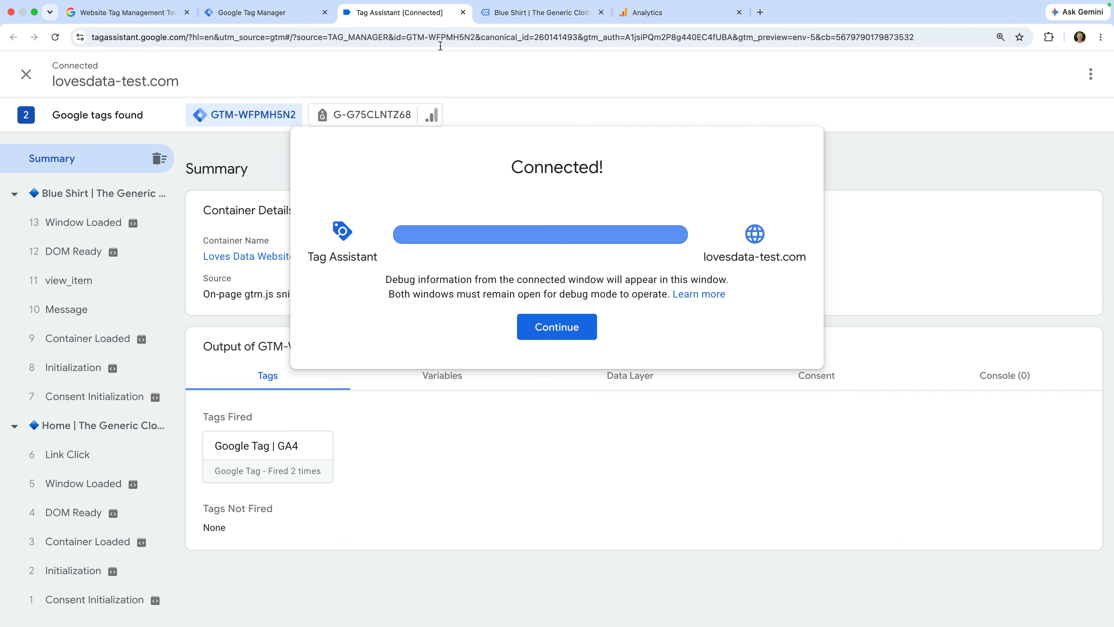
pyautogui.click(546, 325)
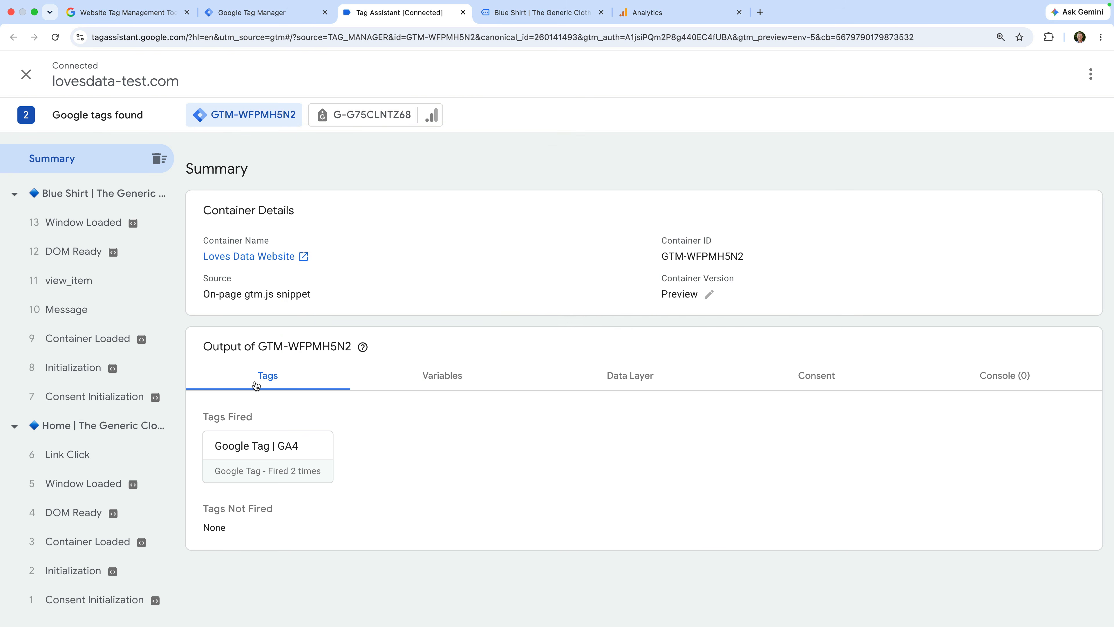
pyautogui.click(113, 428)
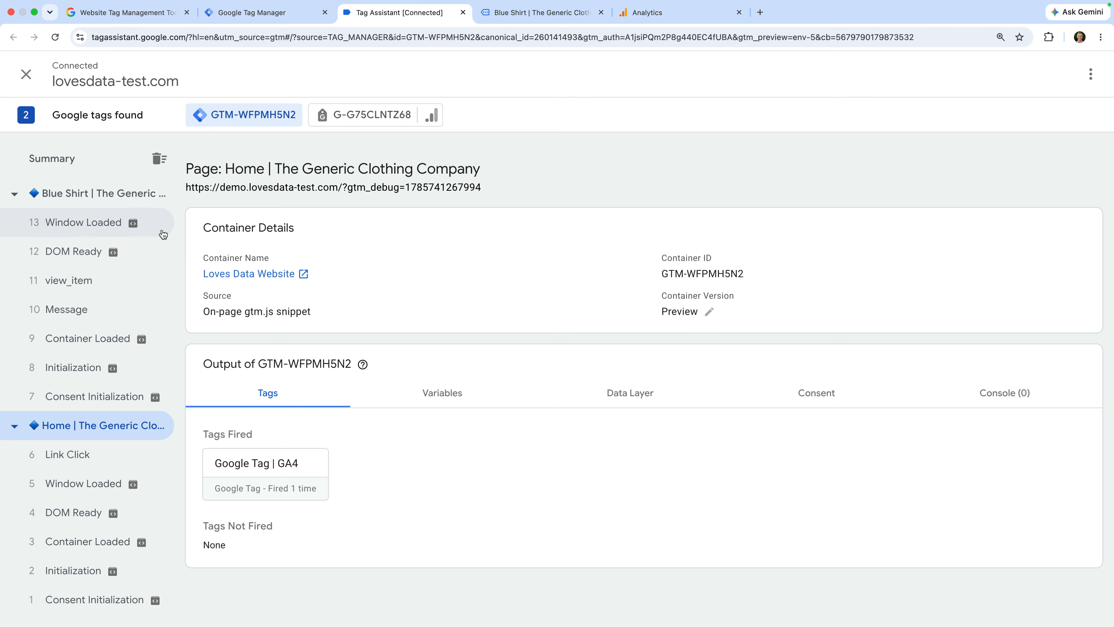
pyautogui.click(140, 198)
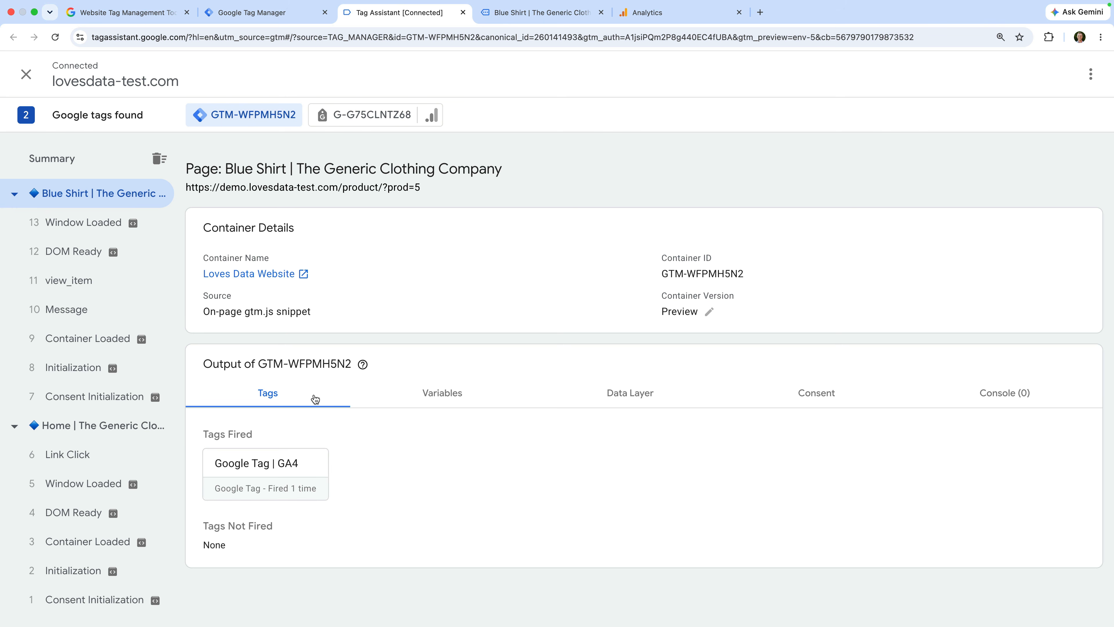
pyautogui.click(395, 125)
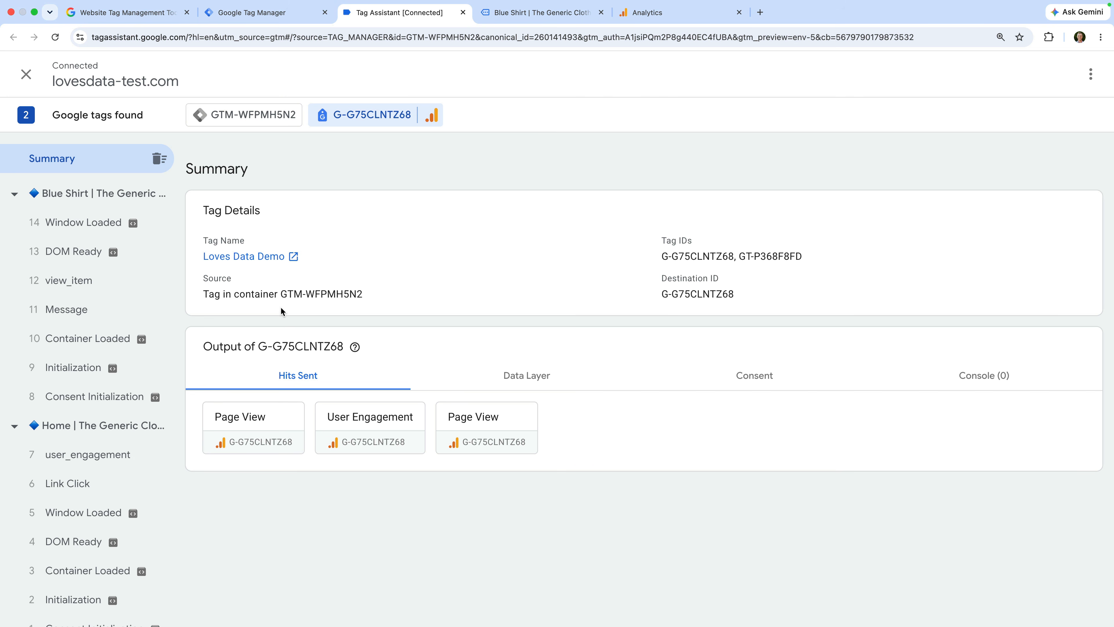
# Switch to Google Tag Manager and publish the workspace changes as a version named "Added GA4 Google Tag", without a description
pyautogui.click(300, 17)
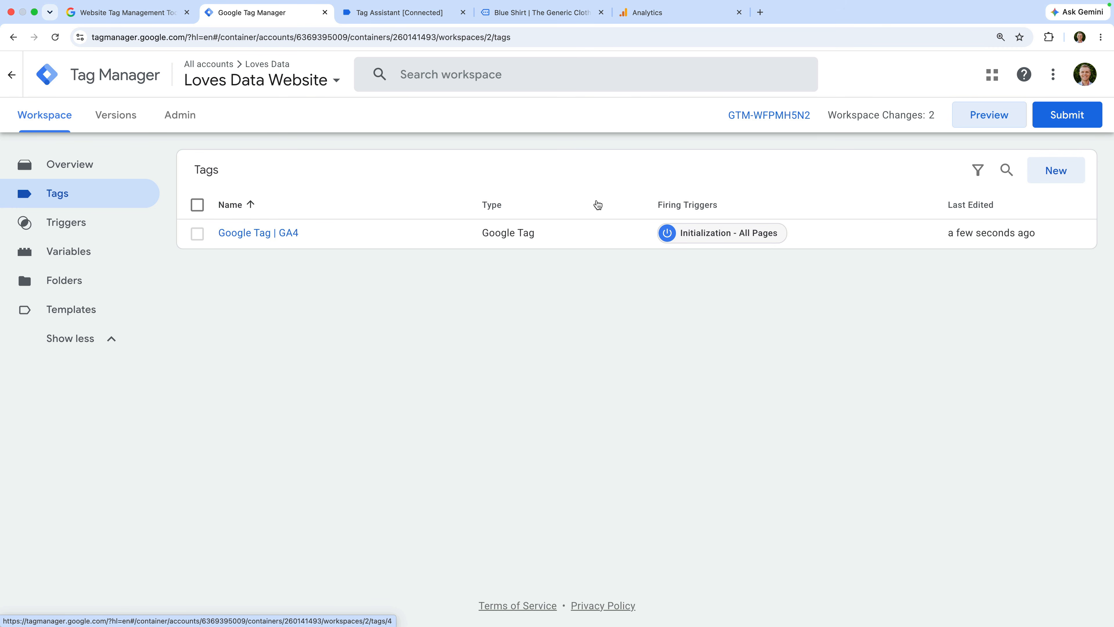
pyautogui.click(1058, 121)
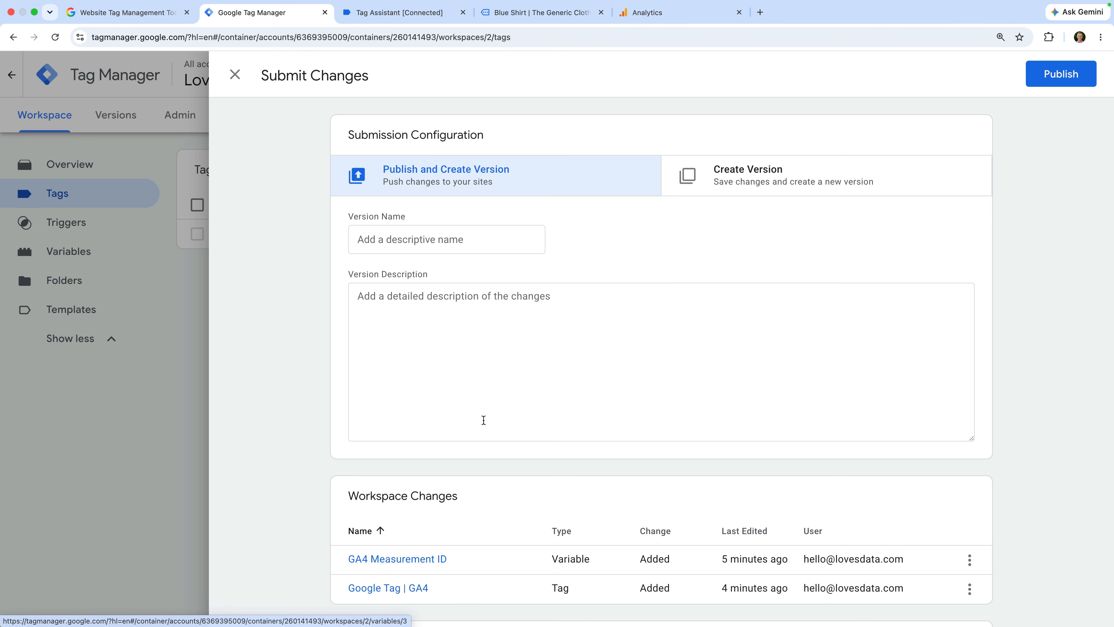
pyautogui.click(490, 242)
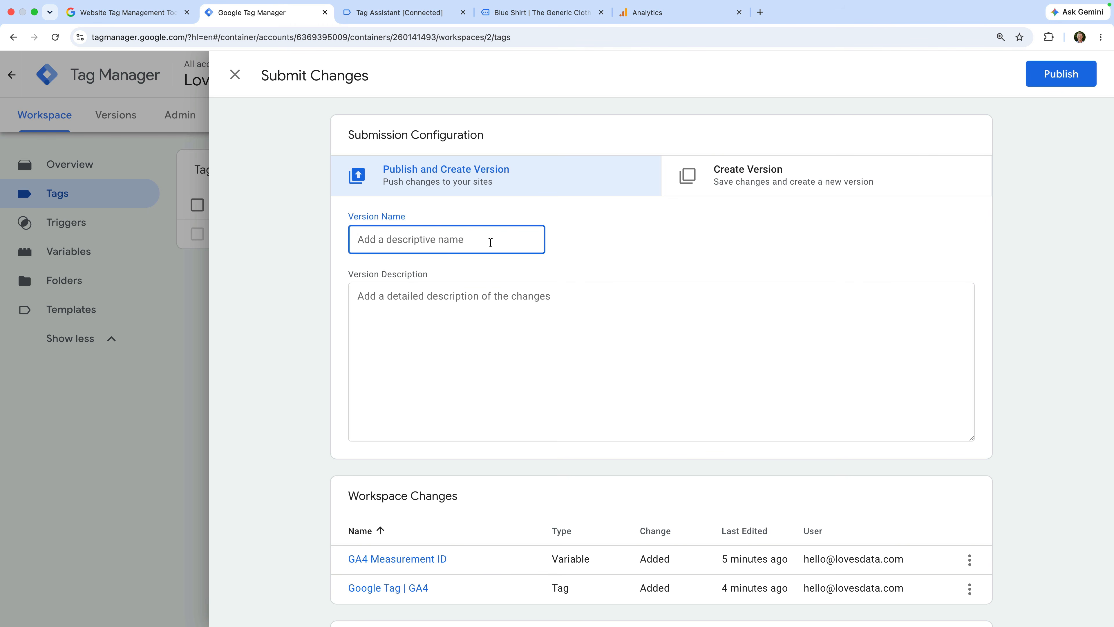
pyautogui.write('Added GA4 Google Tag')
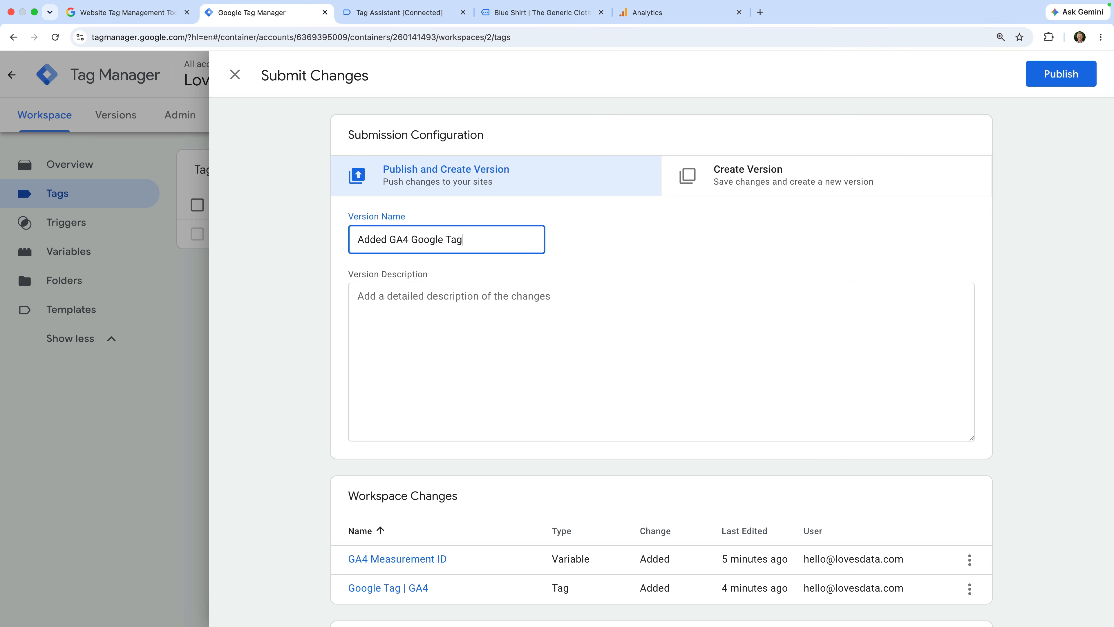
pyautogui.click(486, 311)
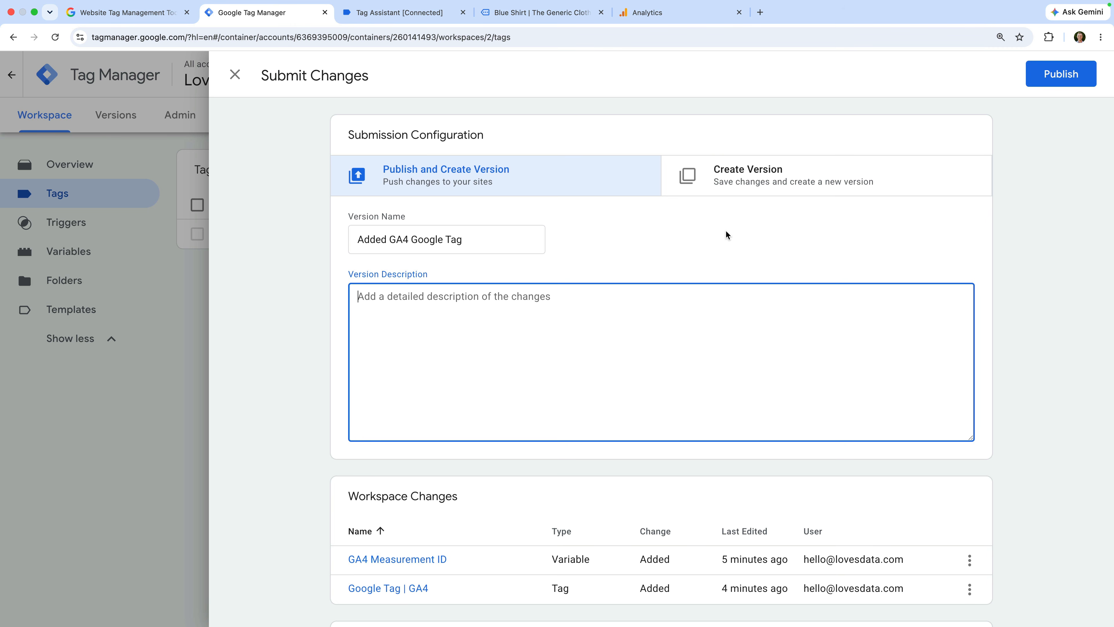
pyautogui.click(1036, 76)
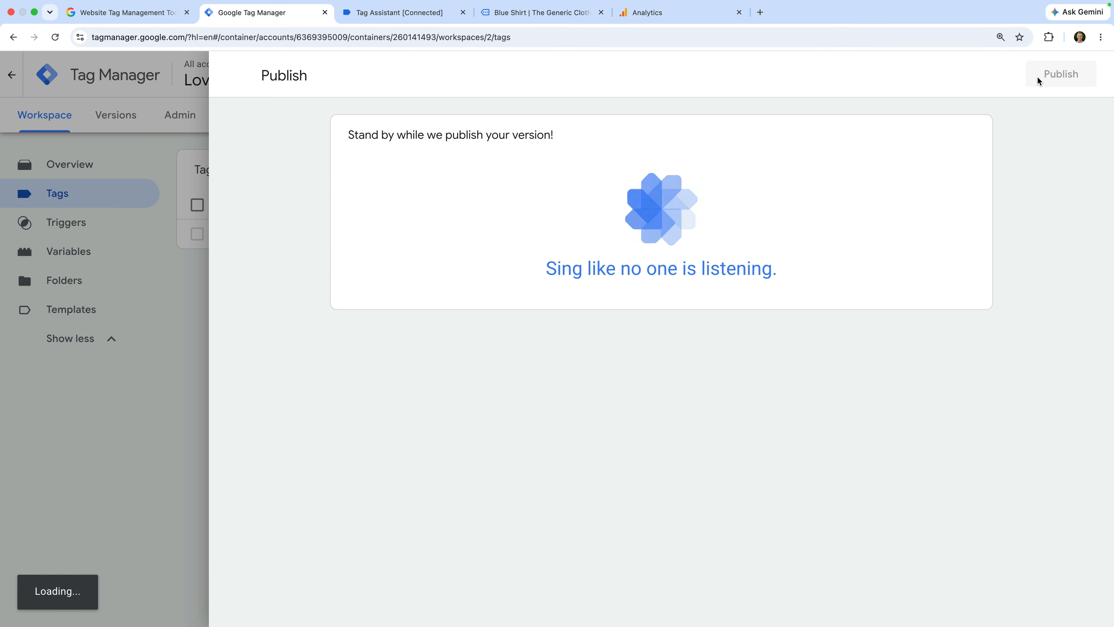